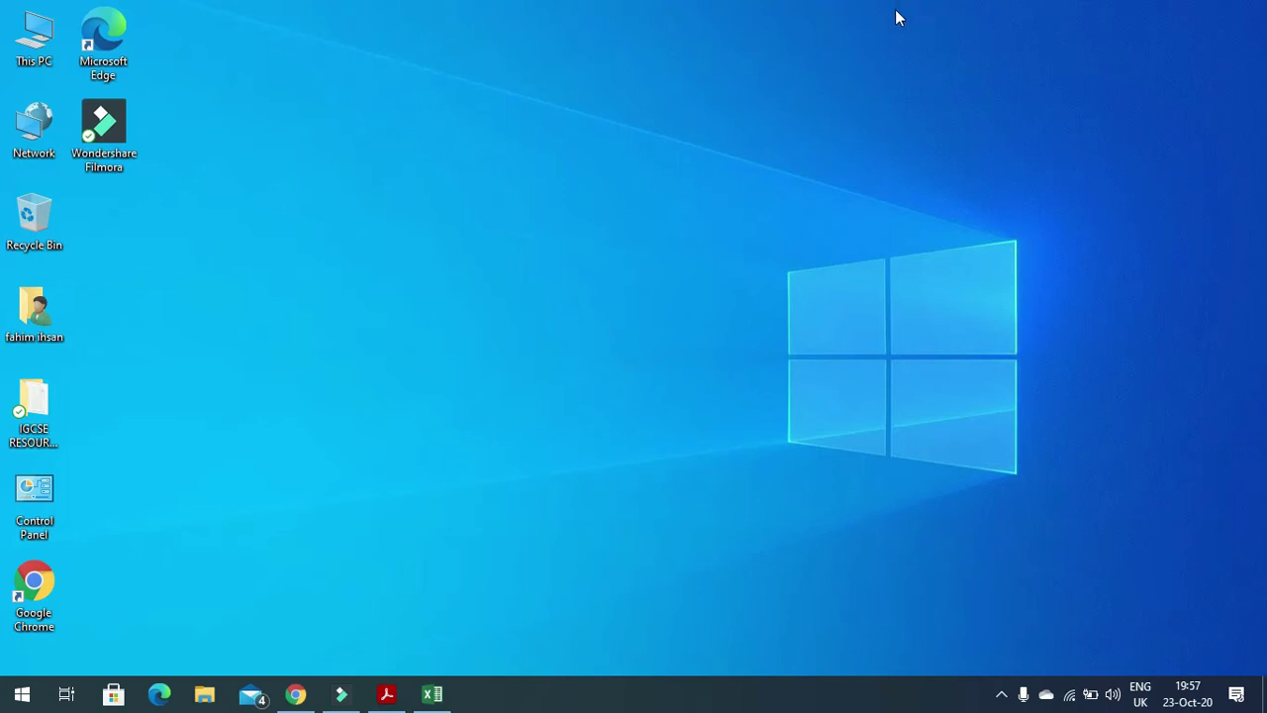
Switch to Adobe Acrobat Reader and highlight the word COUNTIF and the SUMIF heading below Task 20k
left_click(386, 693)
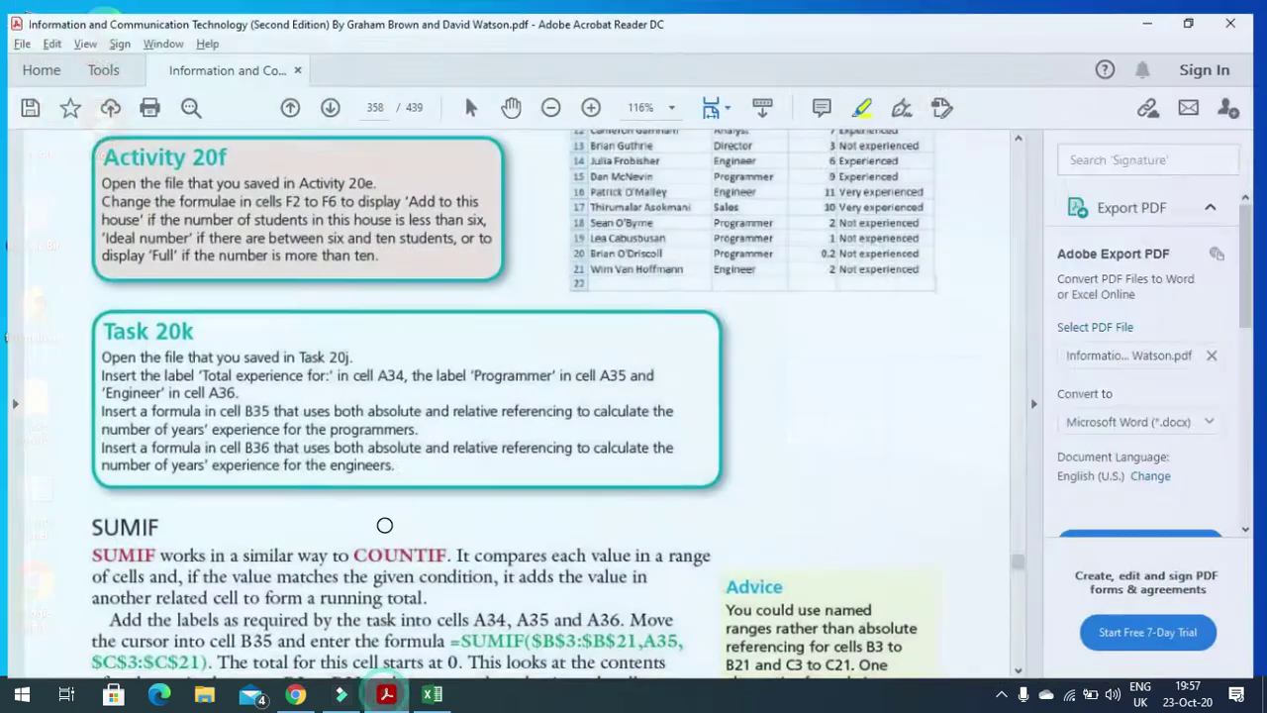
scroll(385, 414, "down", 3)
scroll(384, 414, "down", 10)
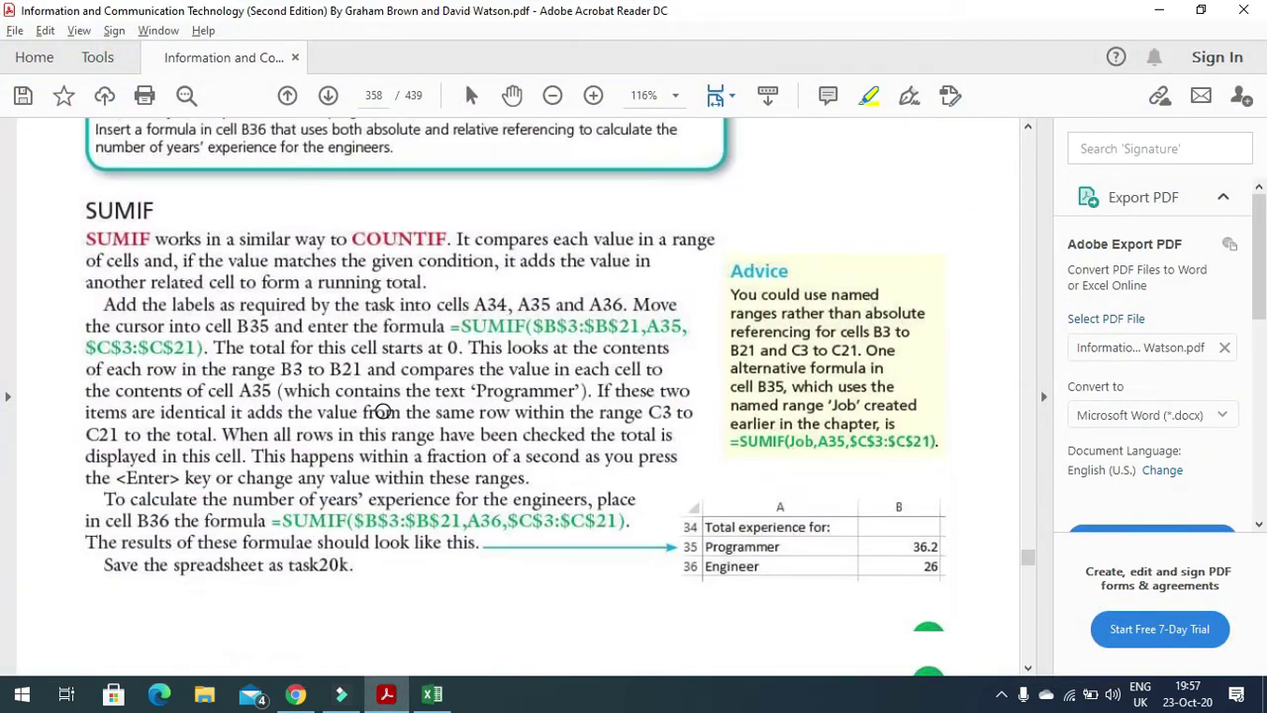
scroll(385, 406, "up", 5)
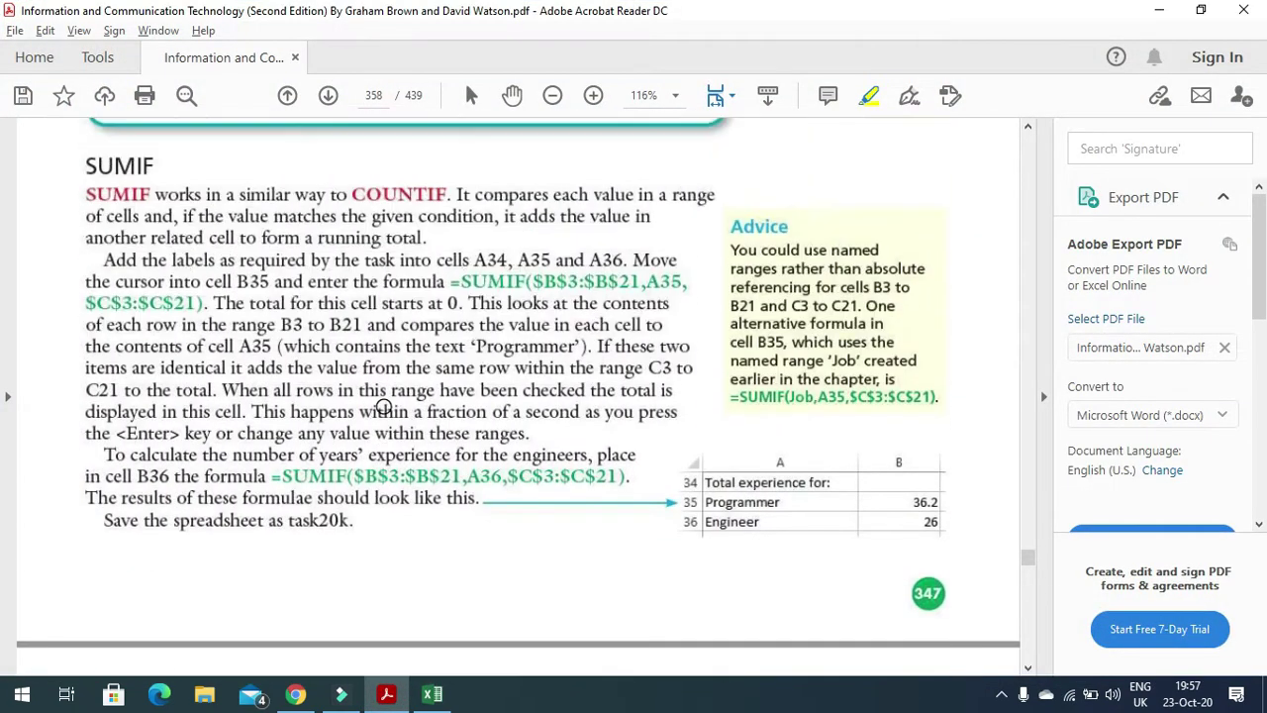
scroll(384, 406, "up", 1)
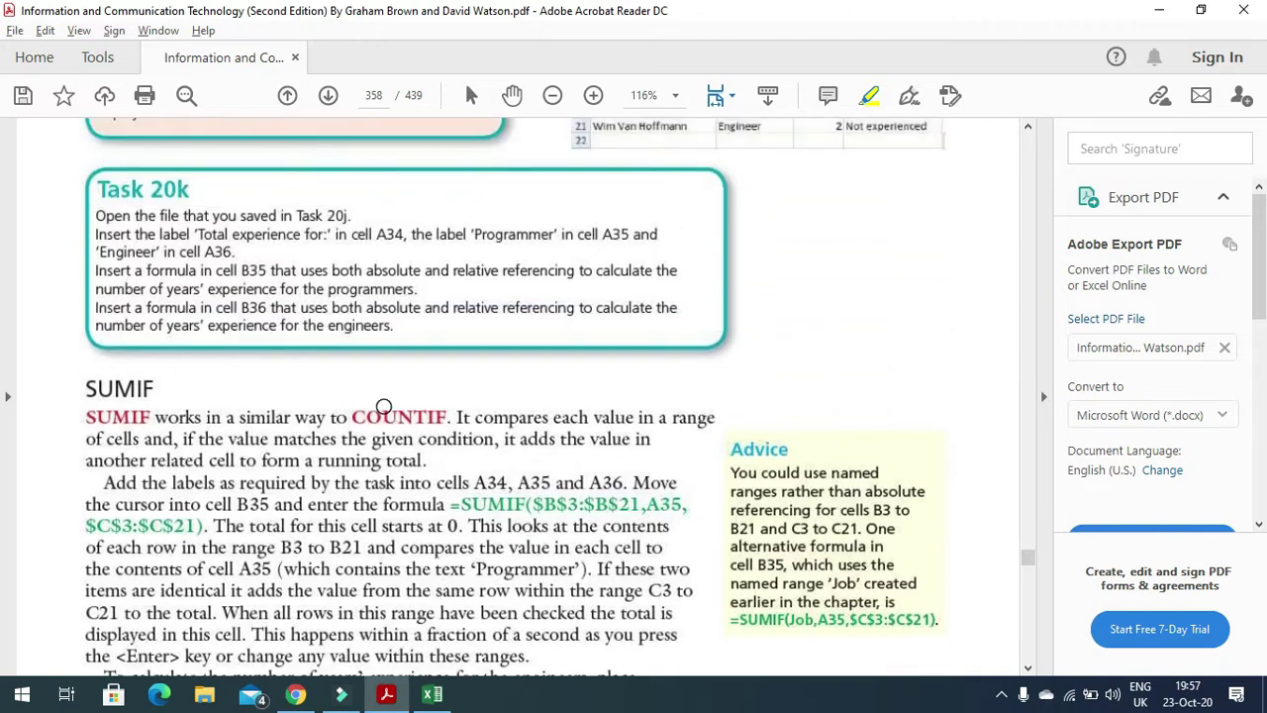
left_click_drag(357, 417, 435, 417)
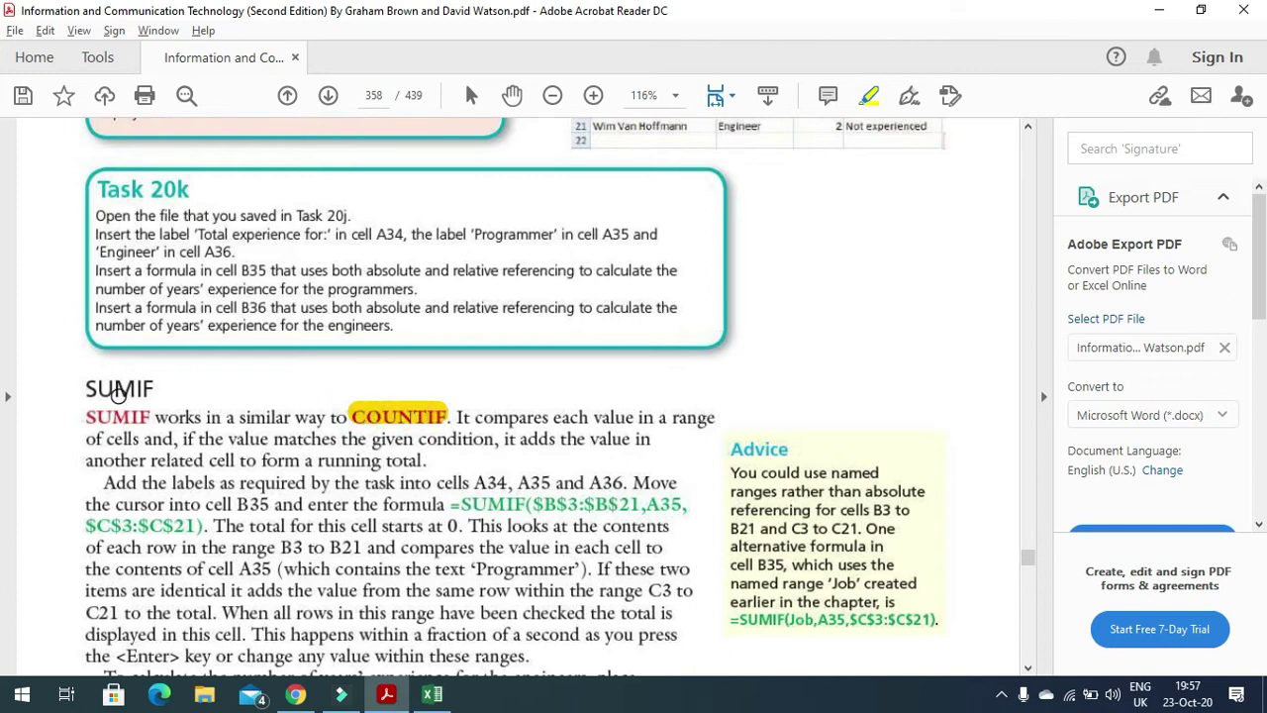
left_click_drag(91, 387, 158, 388)
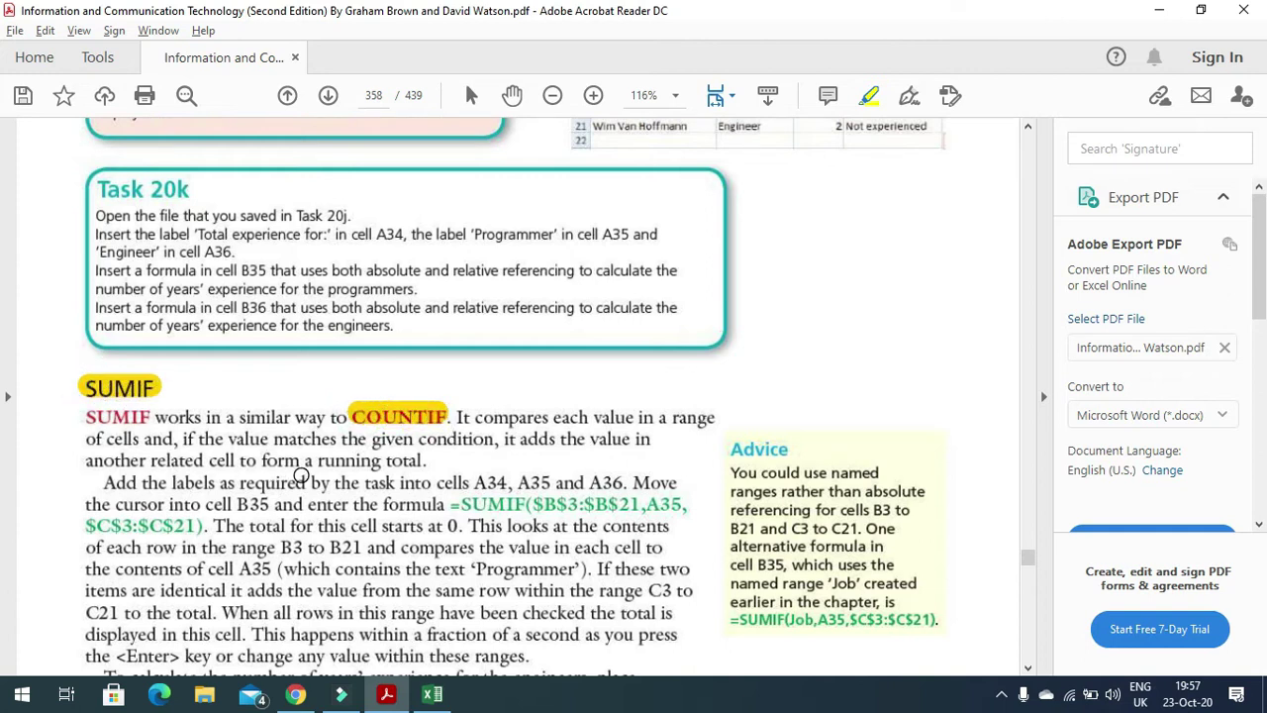
Highlight the Task 20k instructions about opening the Task 20j file and inserting the label 'Total experience for:'
left_click_drag(103, 214, 355, 215)
left_click(432, 696)
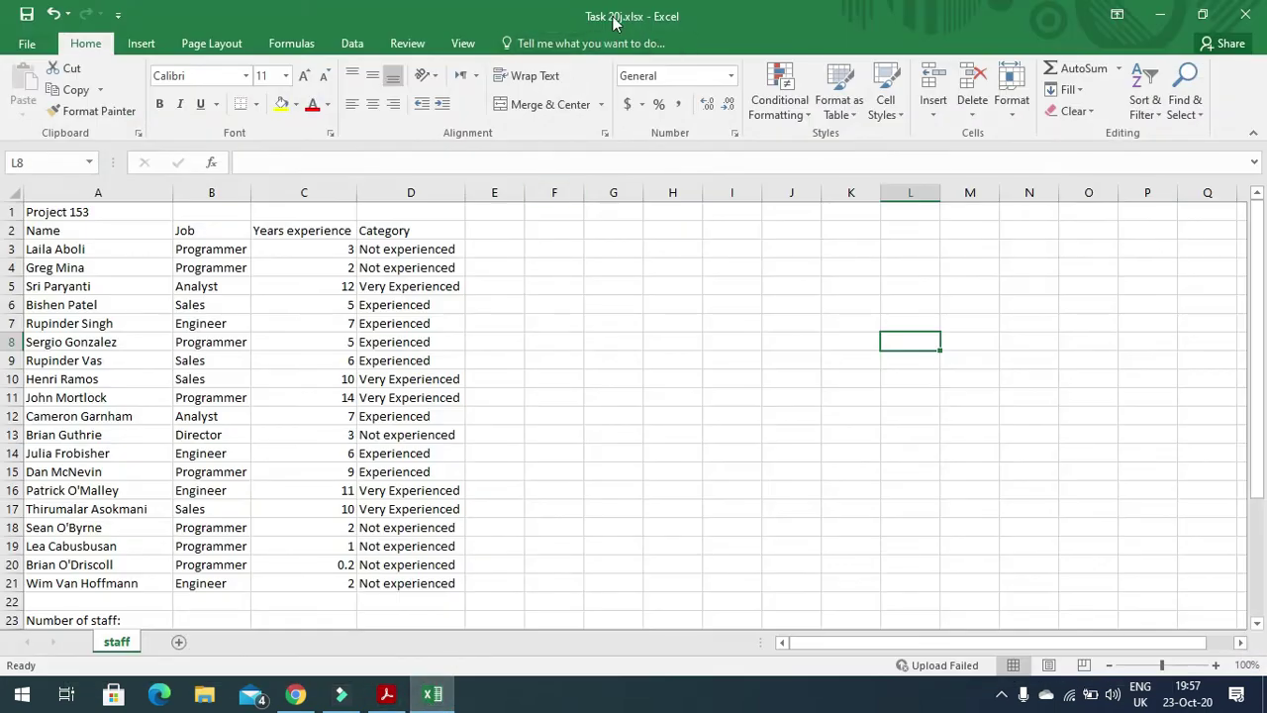
left_click(432, 693)
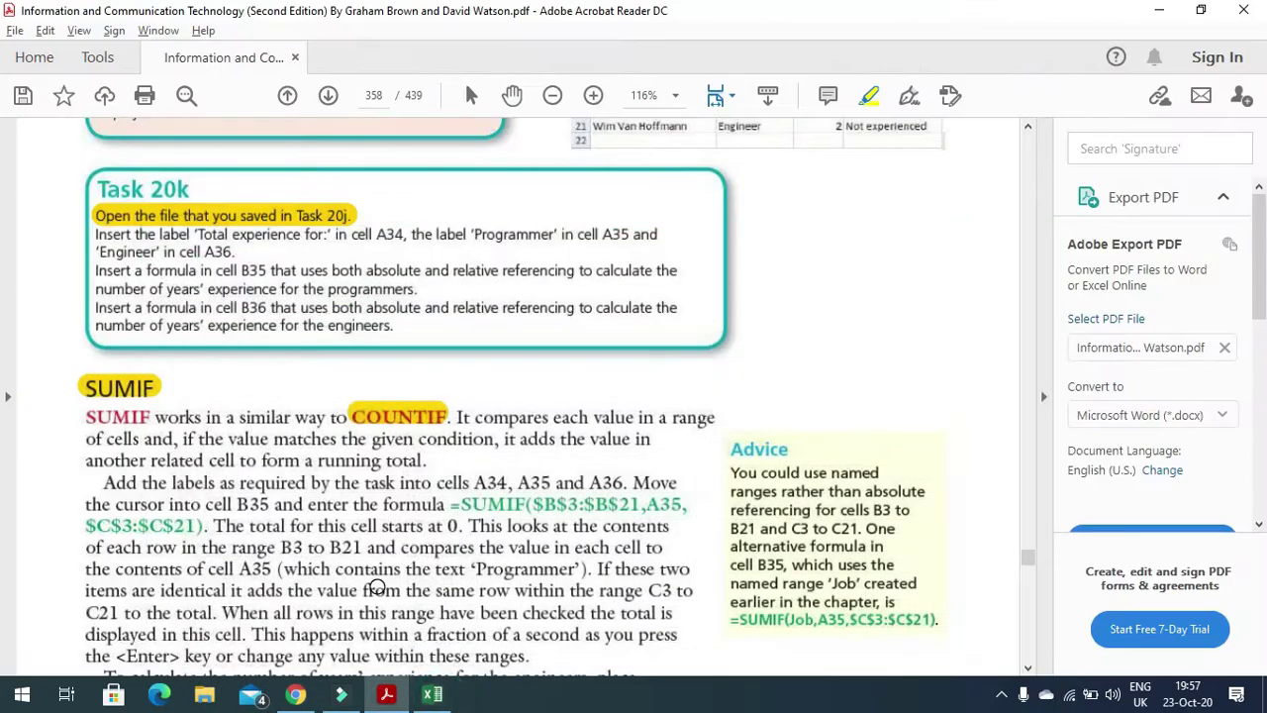
left_click_drag(103, 234, 376, 235)
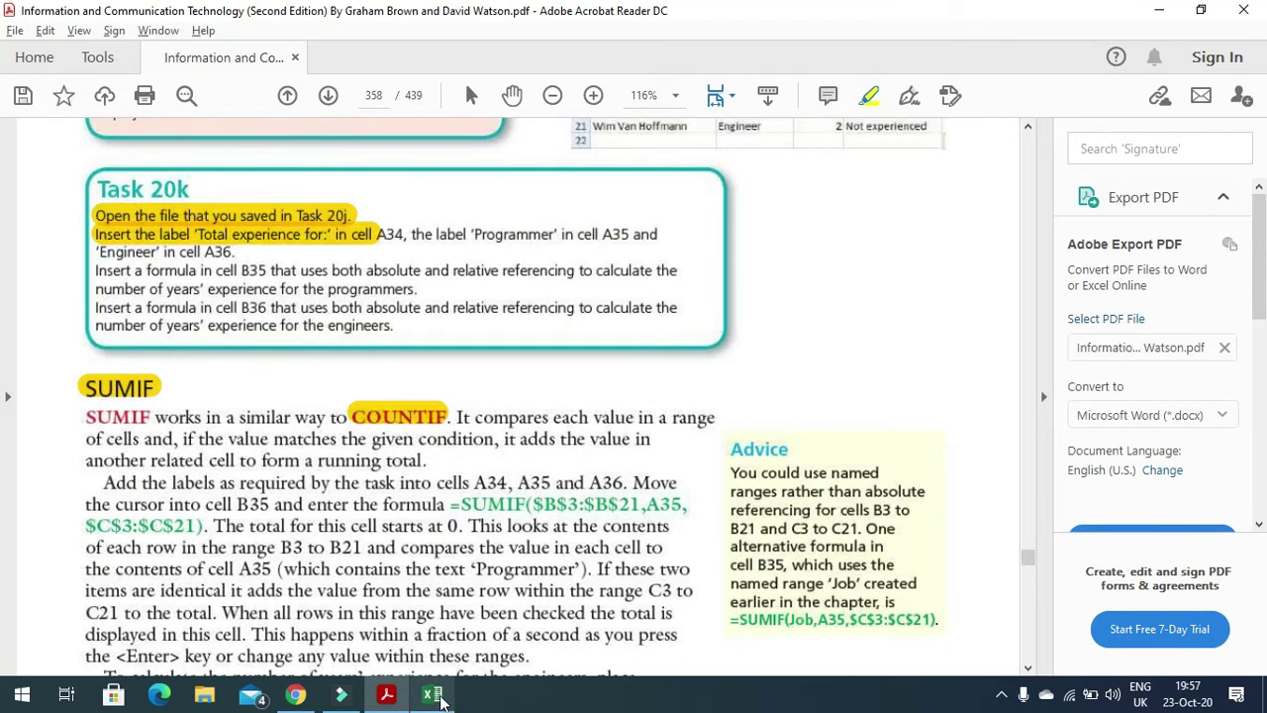
Switch to the Task 20j workbook in Excel and enter the label Total Experience in cell A34
left_click(434, 693)
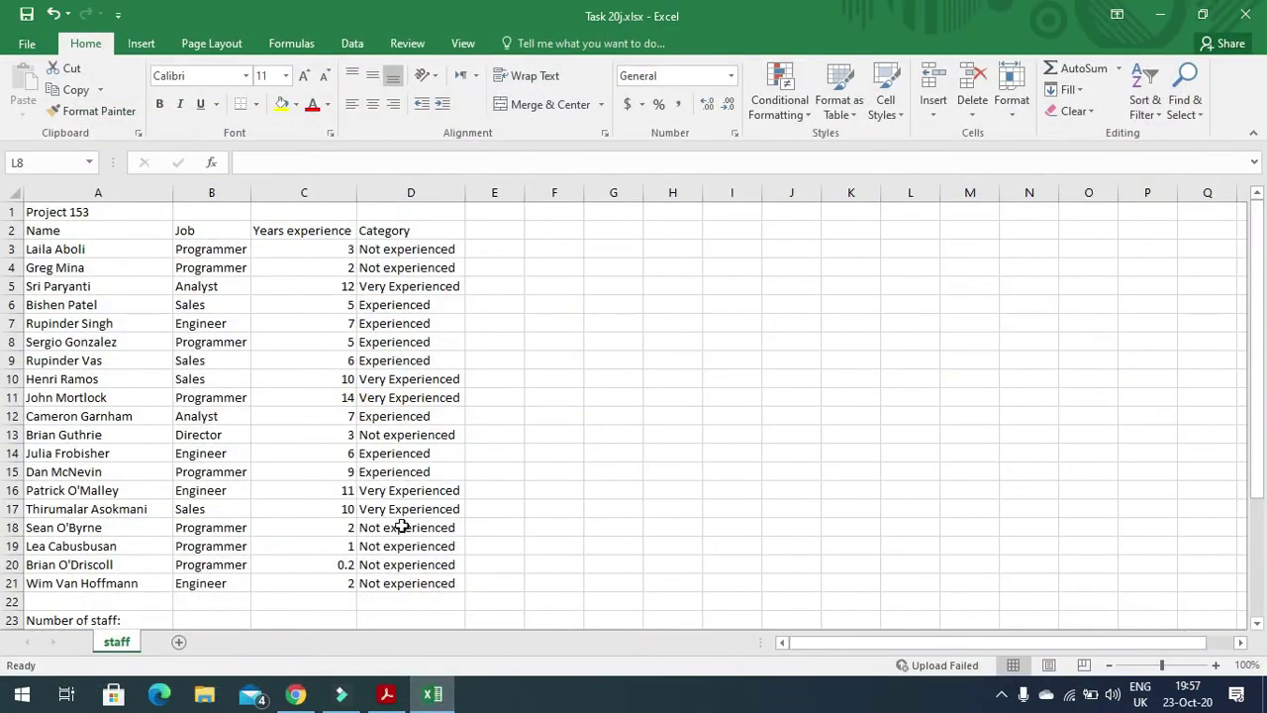
scroll(396, 524, "down", 3)
scroll(396, 524, "down", 3)
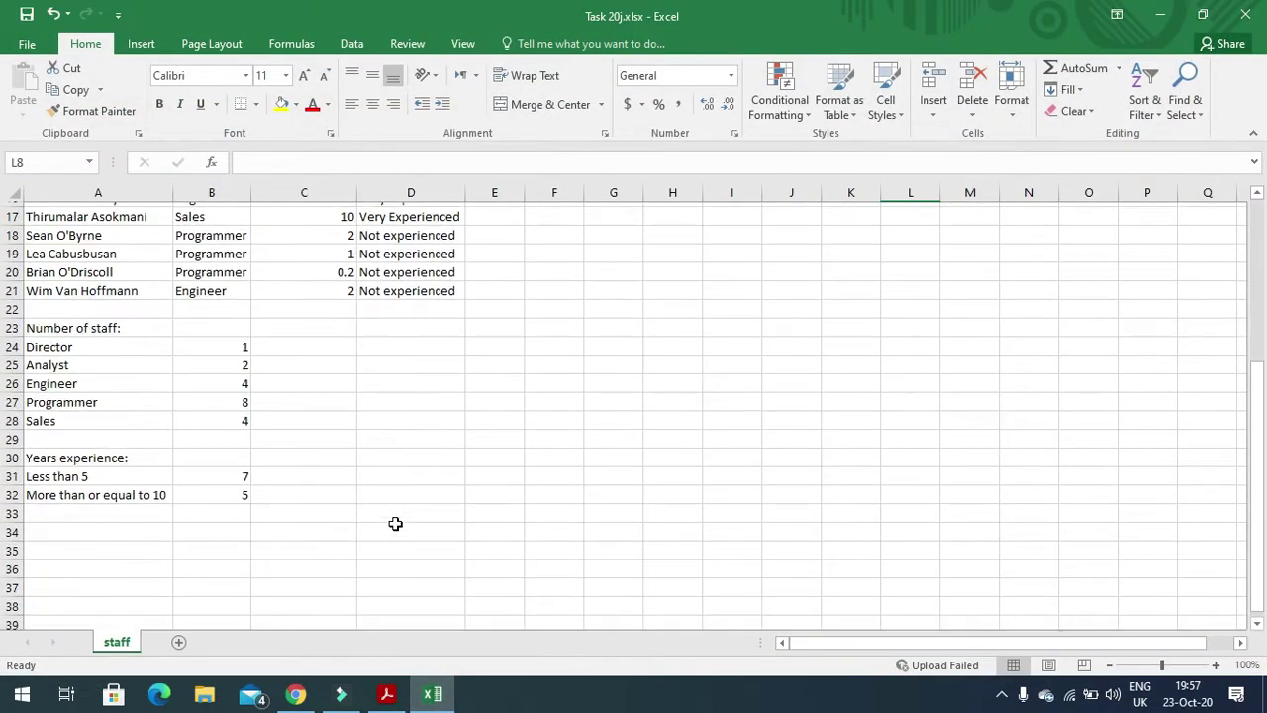
left_click(128, 489)
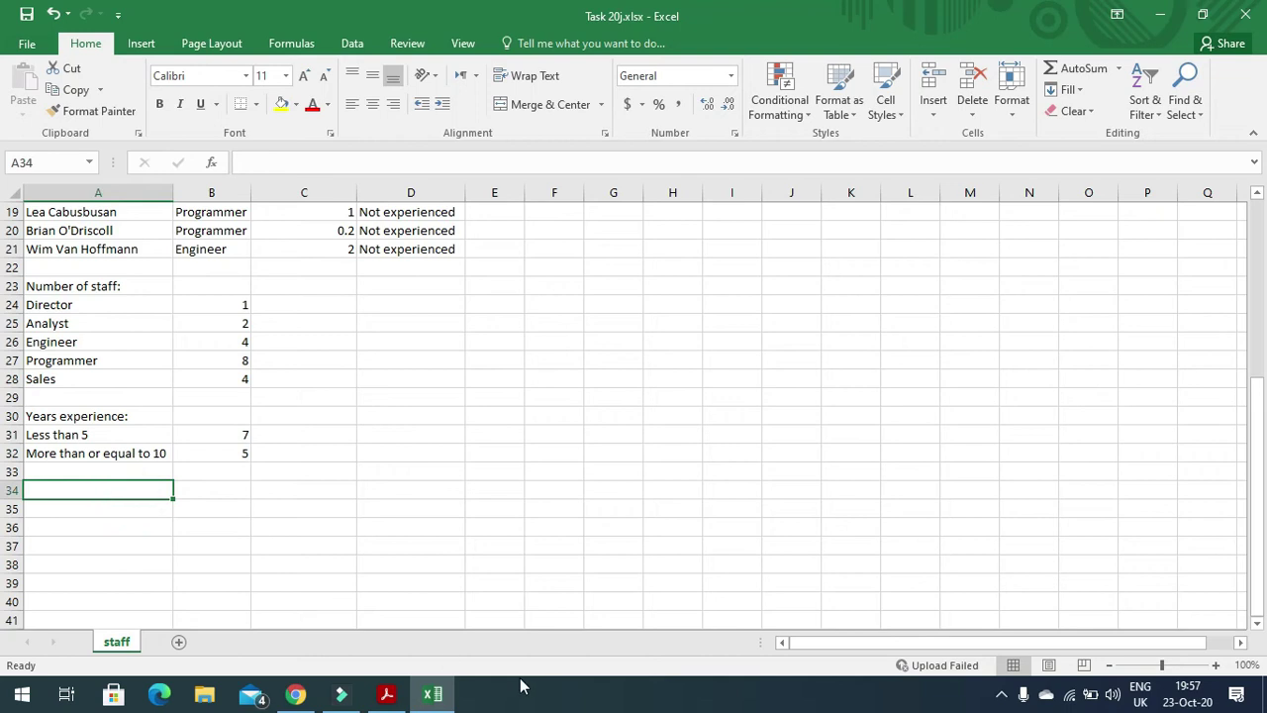
type("Total Experience")
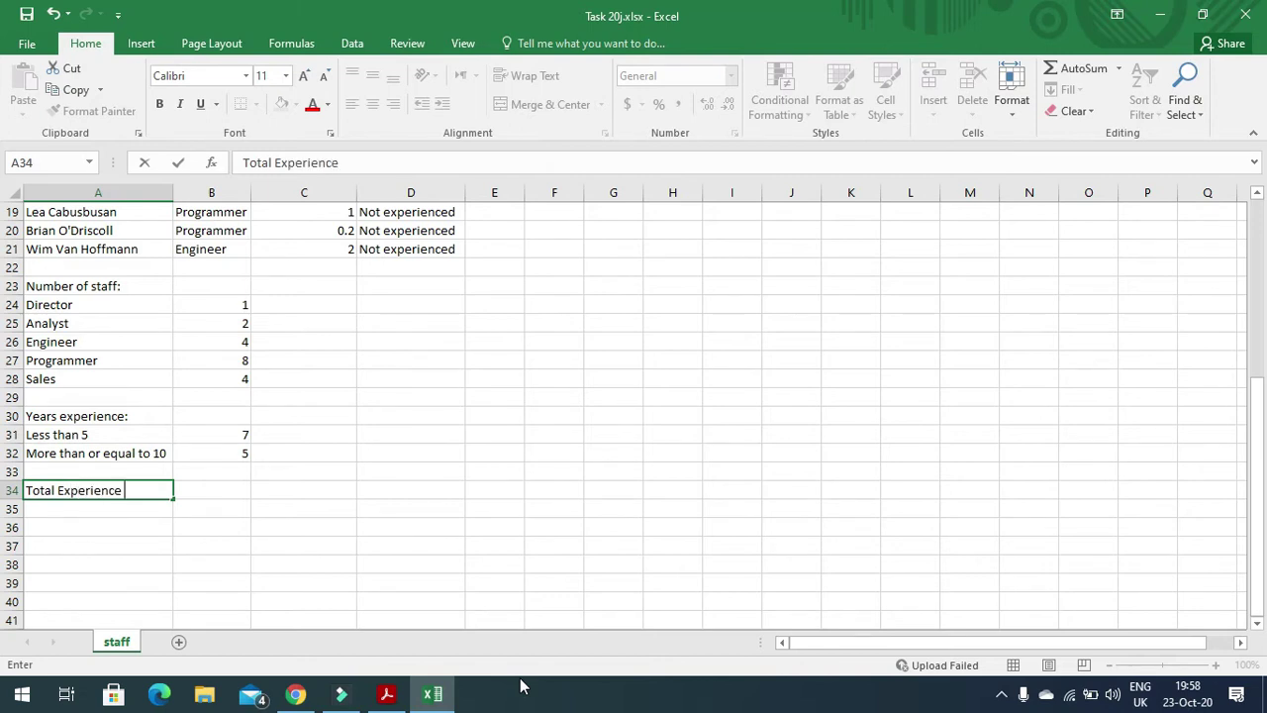
Check the remaining labels in the PDF task and enter Progammer in cell A35 and Engineer in cell A36
key("alt+Tab")
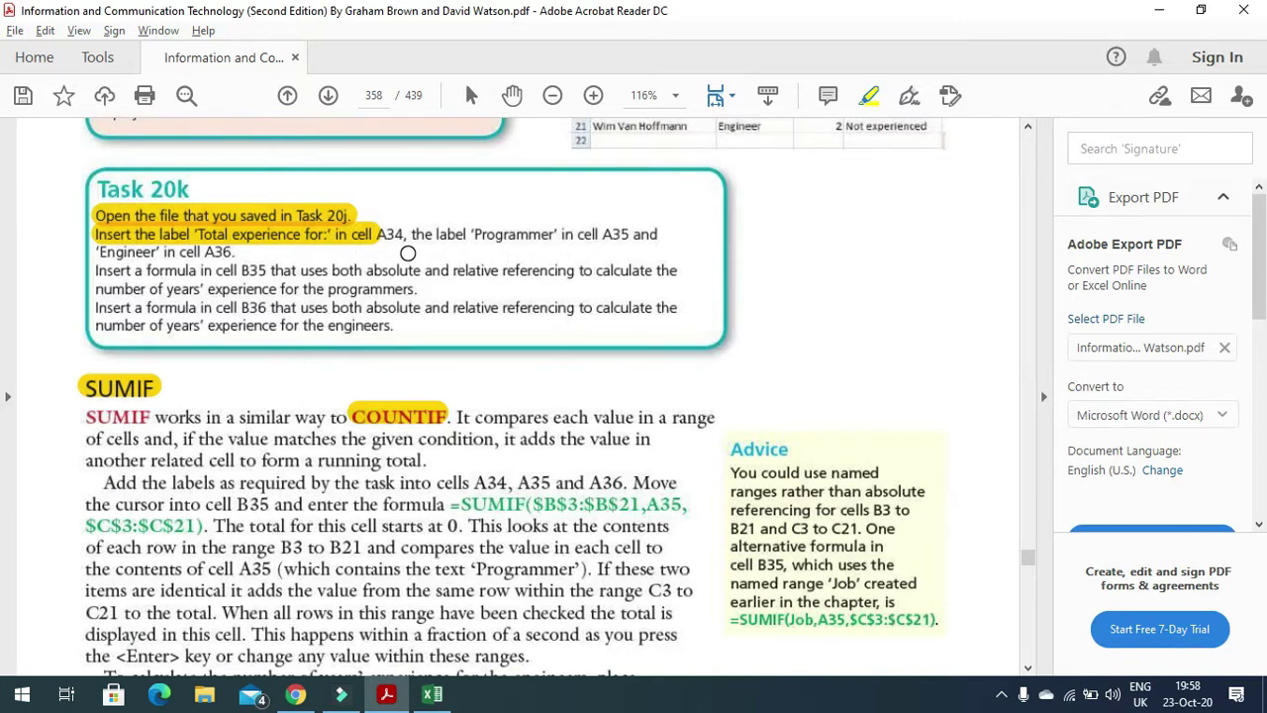
key("alt+Tab")
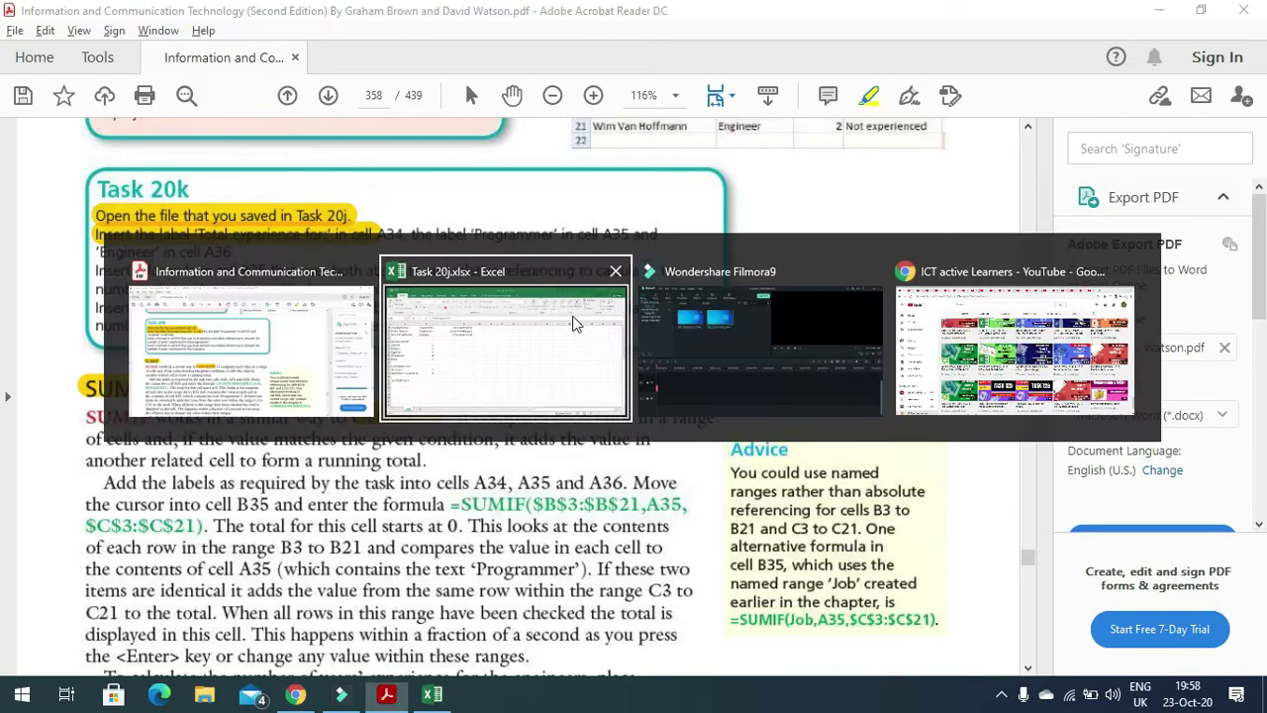
left_click(108, 509)
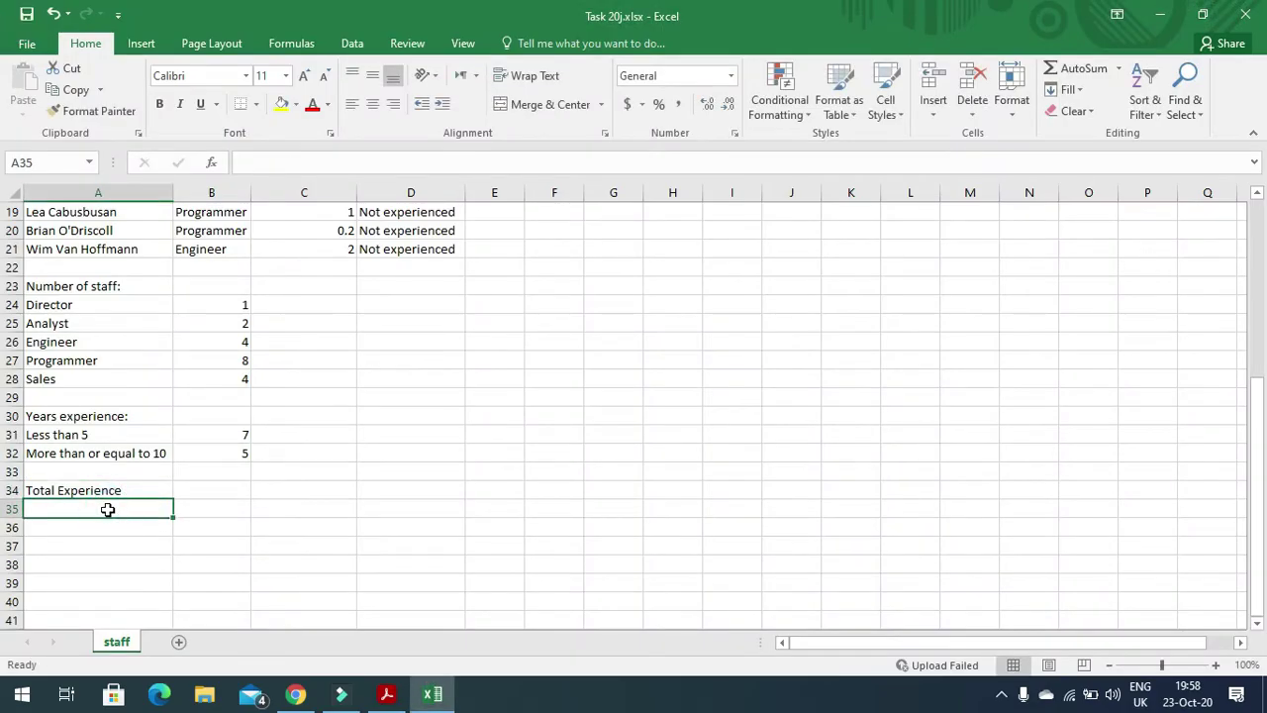
type("Progammer")
key("alt+Tab")
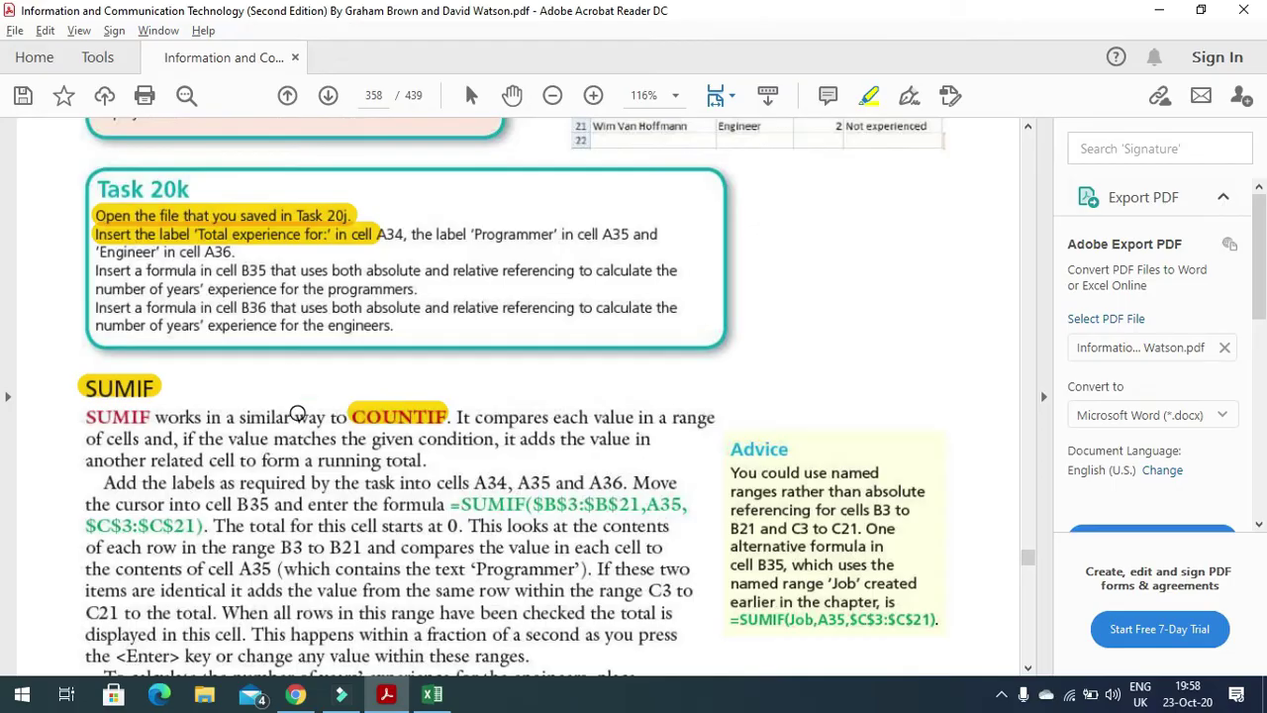
key("alt+Tab")
left_click(89, 530)
type("Engin")
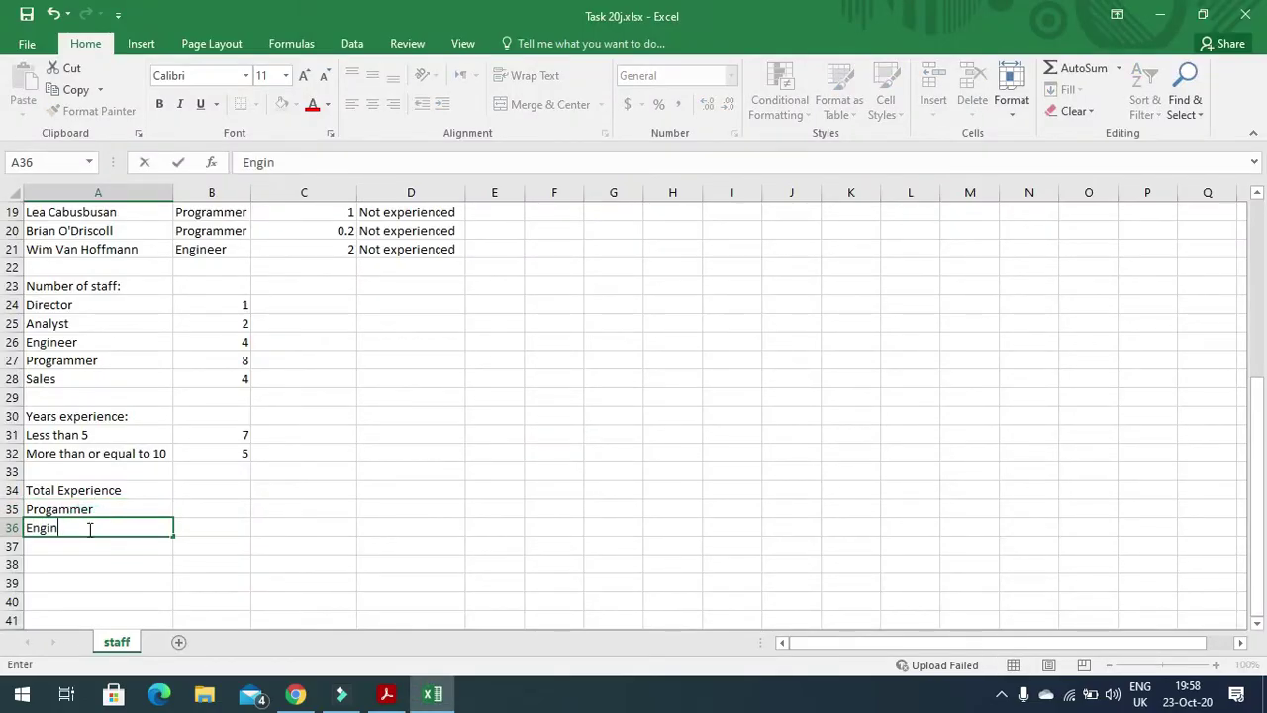
type("eer")
key("Return")
Select cell B35, then switch to Acrobat Reader and highlight the Task 20k instruction on the programmers' experience formula
key("Up")
key("Up")
key("Up")
key("Right")
key("Right")
key("Down")
key("Left")
key("alt+Tab")
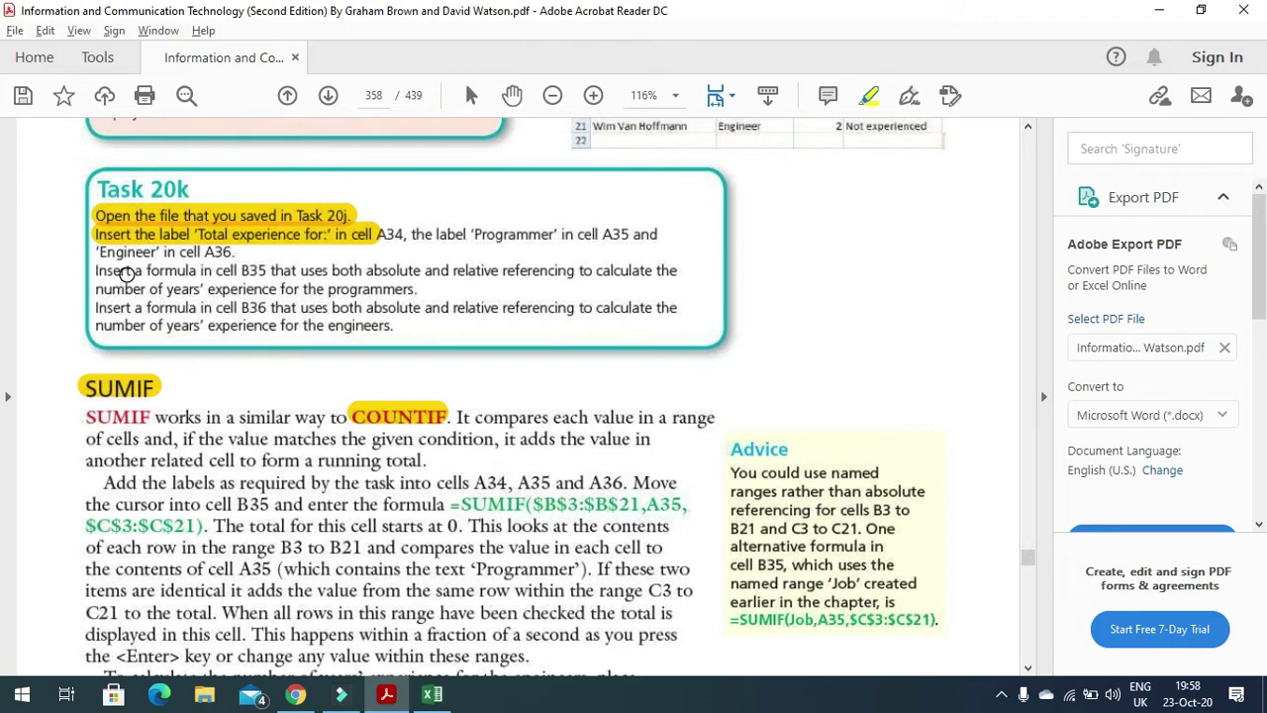
left_click_drag(103, 273, 680, 274)
left_click_drag(95, 289, 420, 289)
Return to Excel and examine the Job and Years experience columns of the staff table
key("alt+Tab")
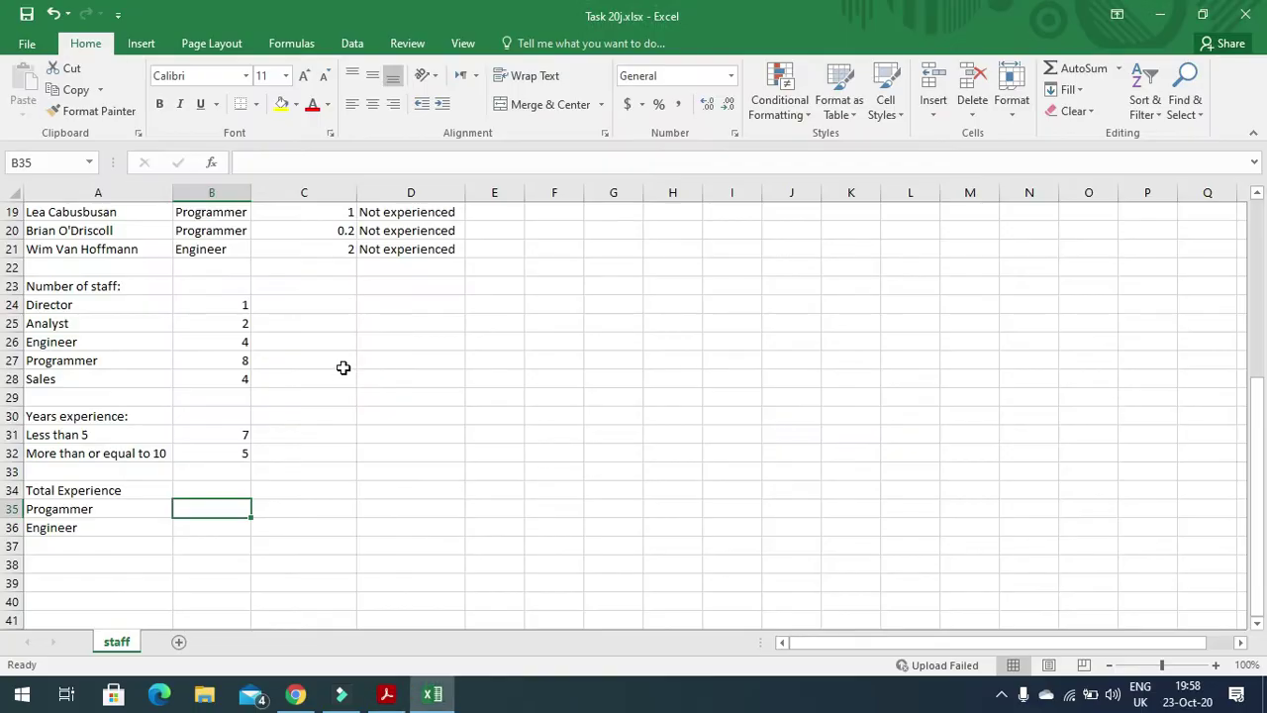
scroll(343, 367, "up", 2)
scroll(344, 367, "down", 3)
scroll(344, 367, "up", 4)
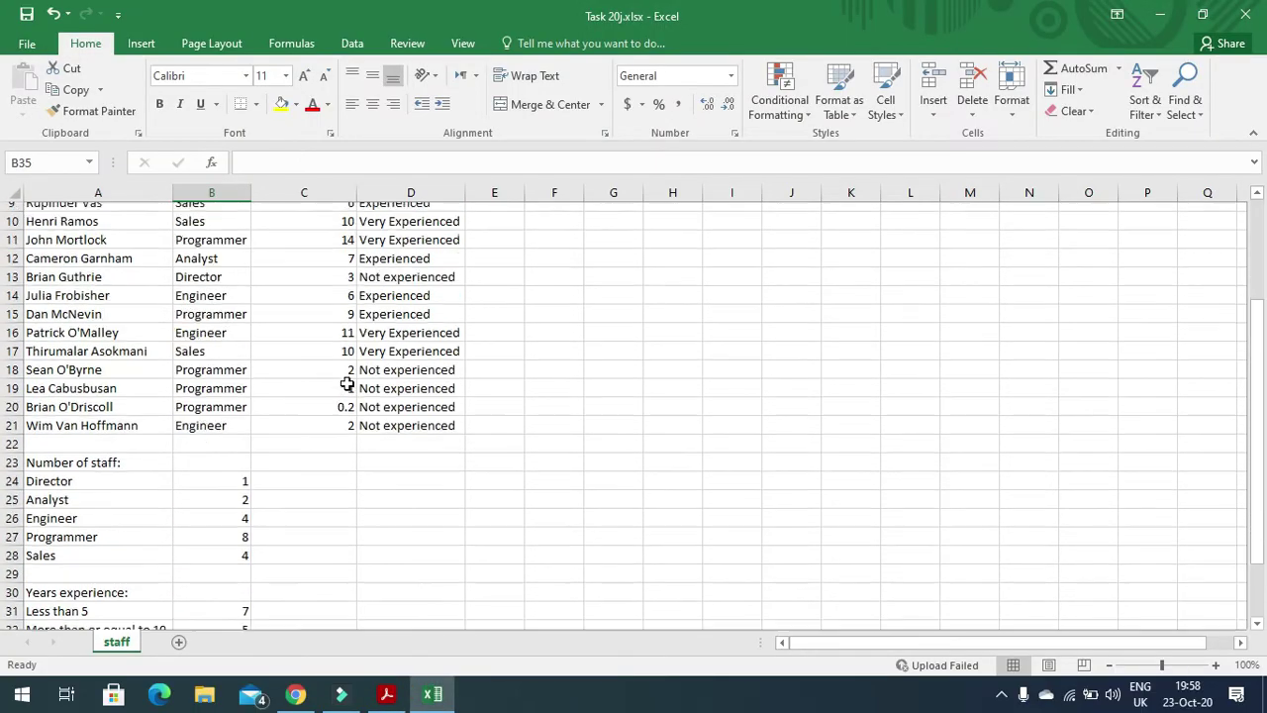
scroll(347, 385, "up", 3)
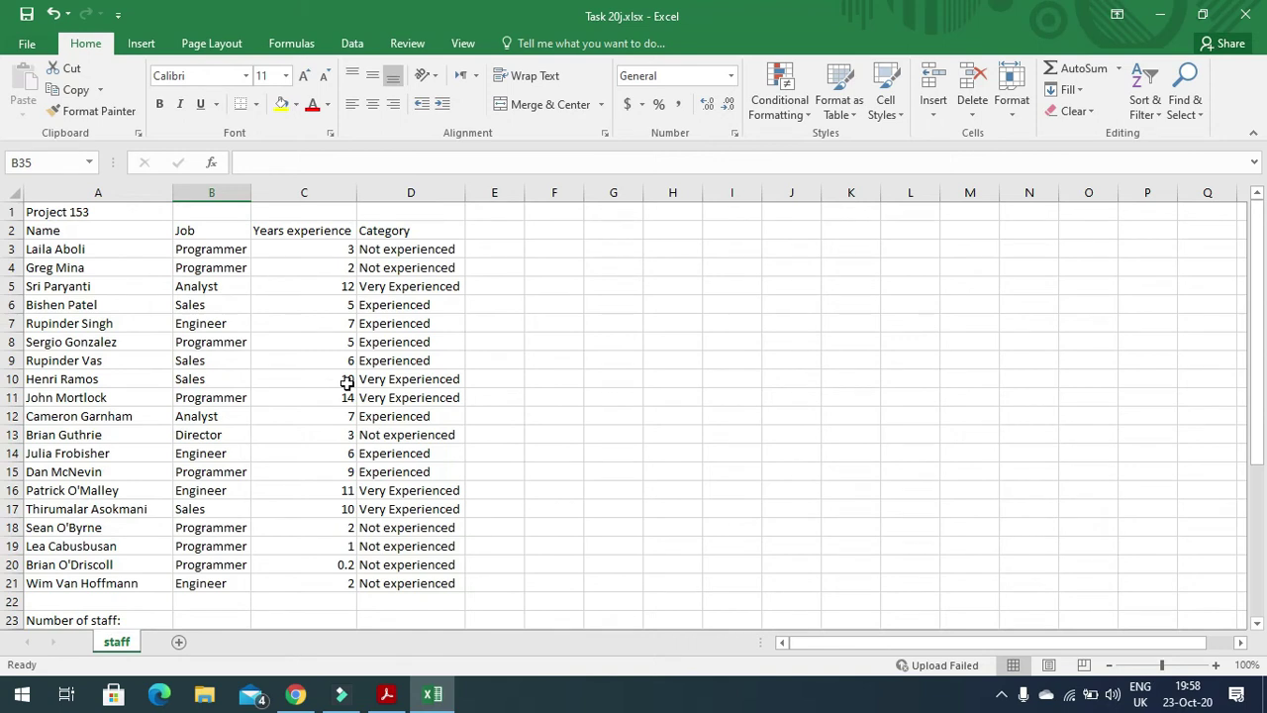
left_click(232, 252)
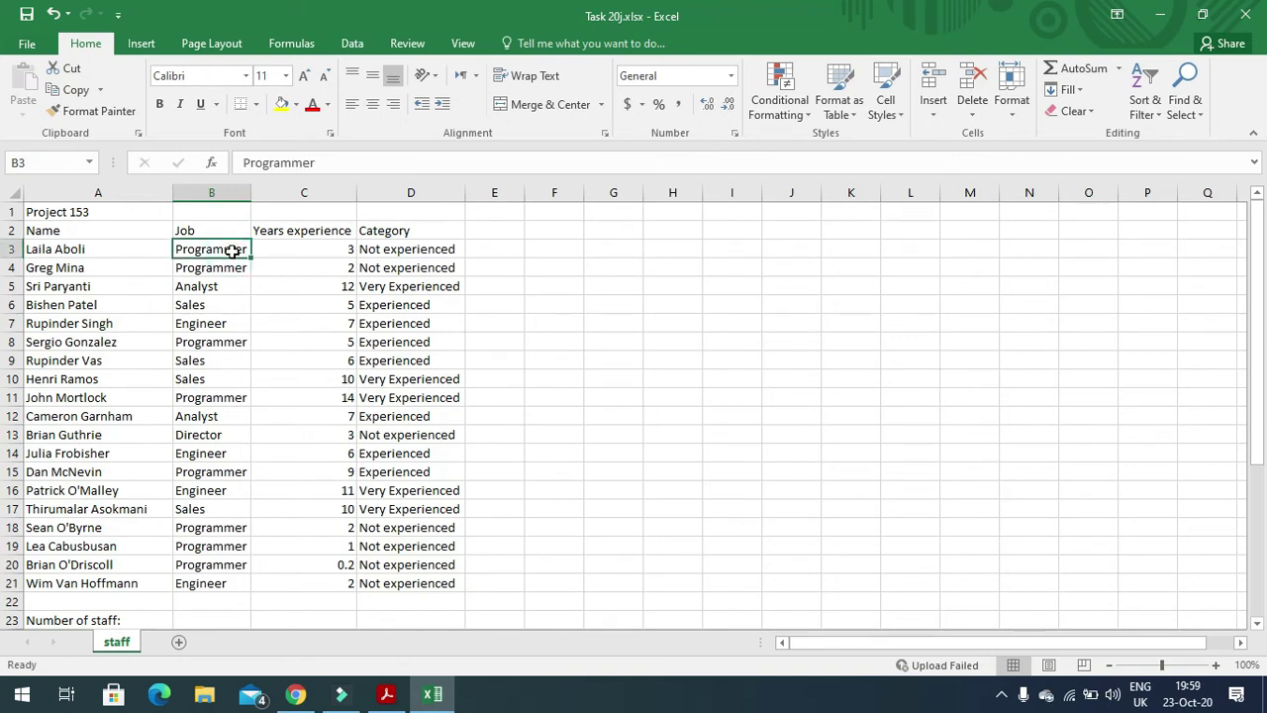
left_click(218, 325)
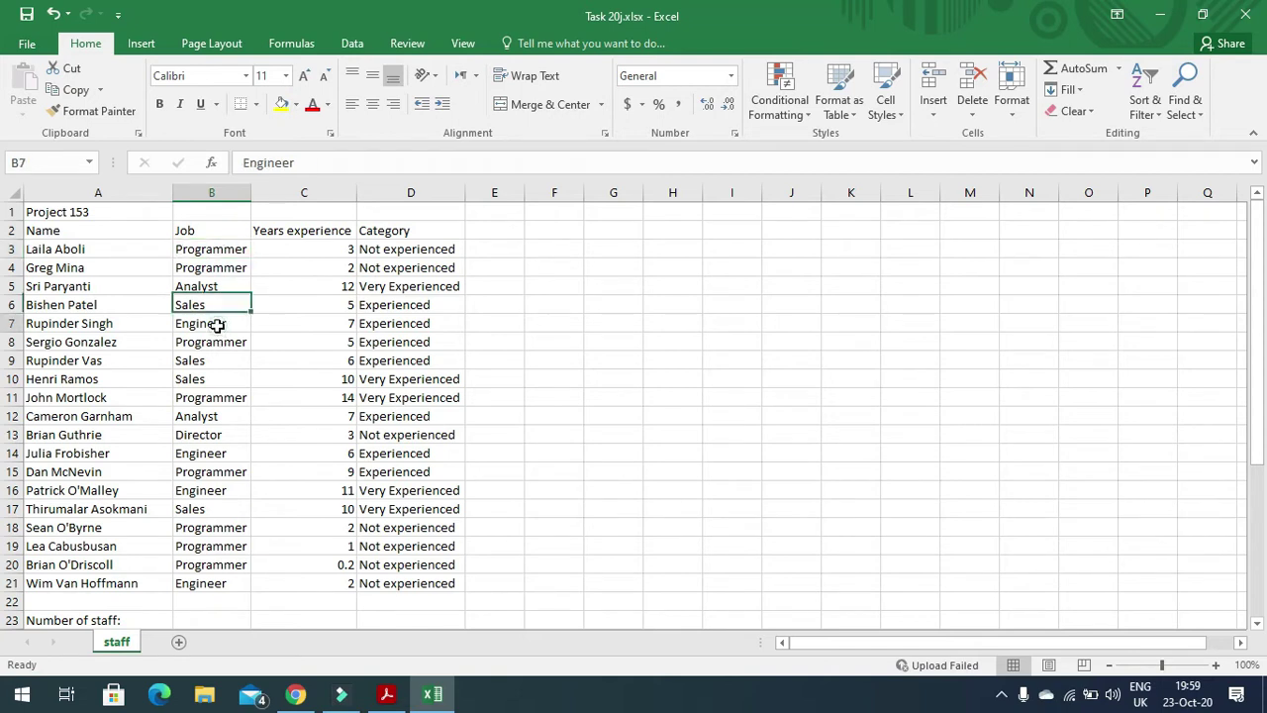
left_click(280, 249)
left_click(291, 269)
left_click(292, 302)
scroll(299, 357, "down", 4)
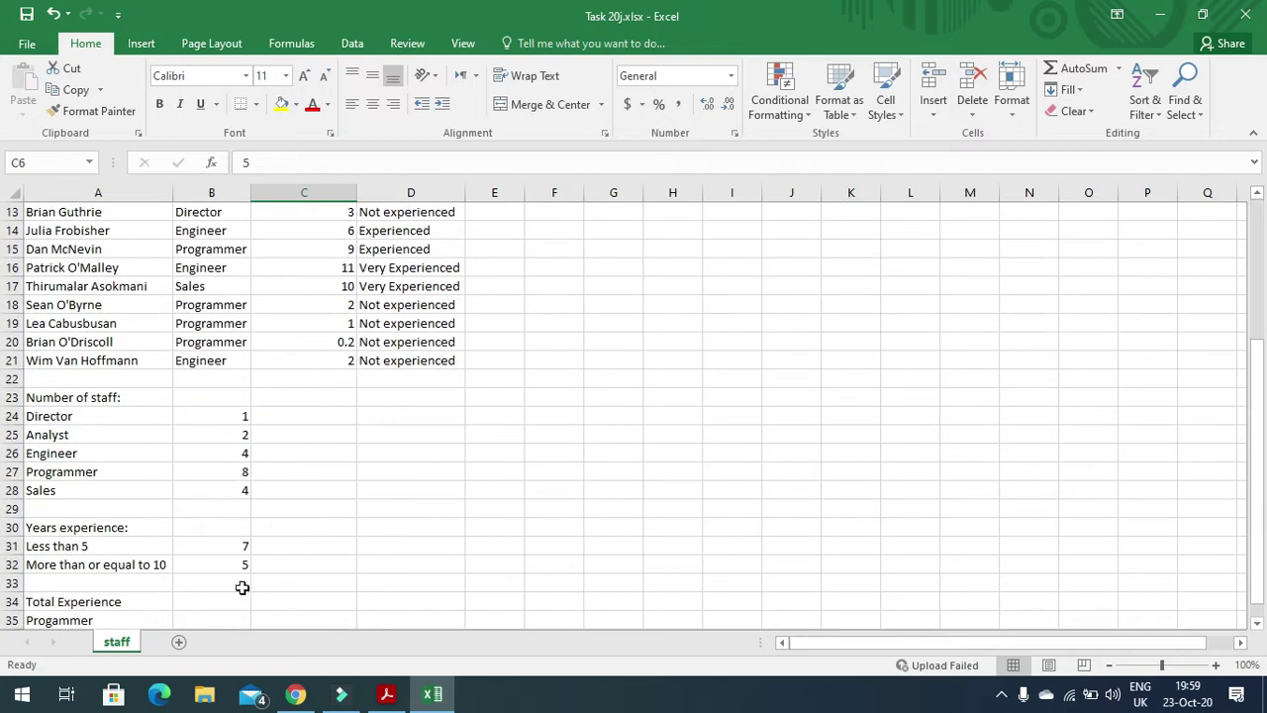
scroll(218, 594, "down", 2)
Start a formula in cell B35 with =sumif(
left_click(217, 509)
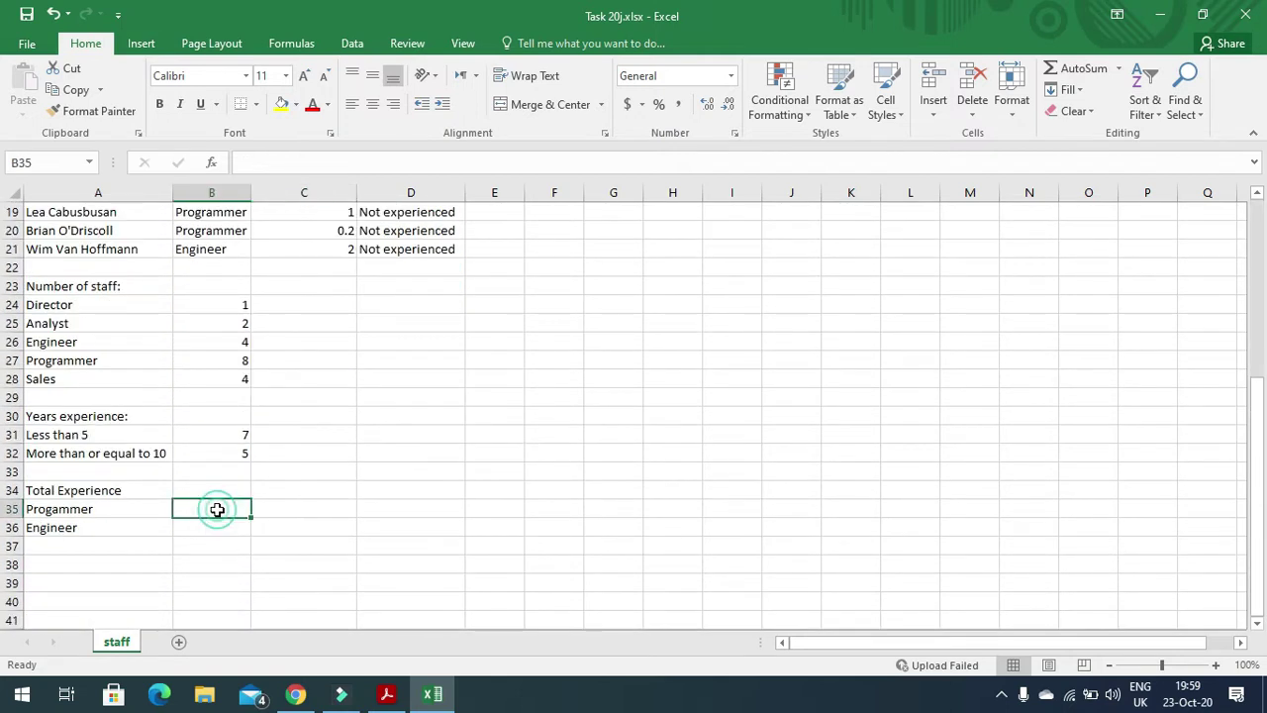
type("=s")
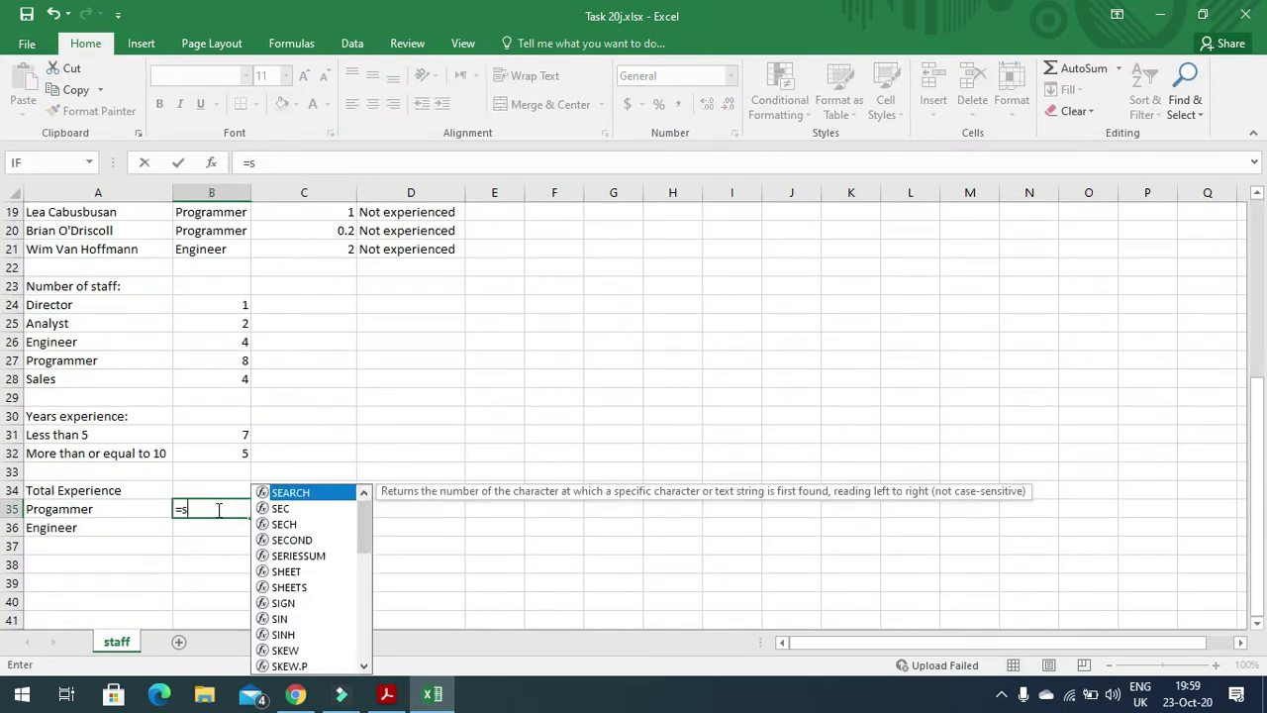
type("umif")
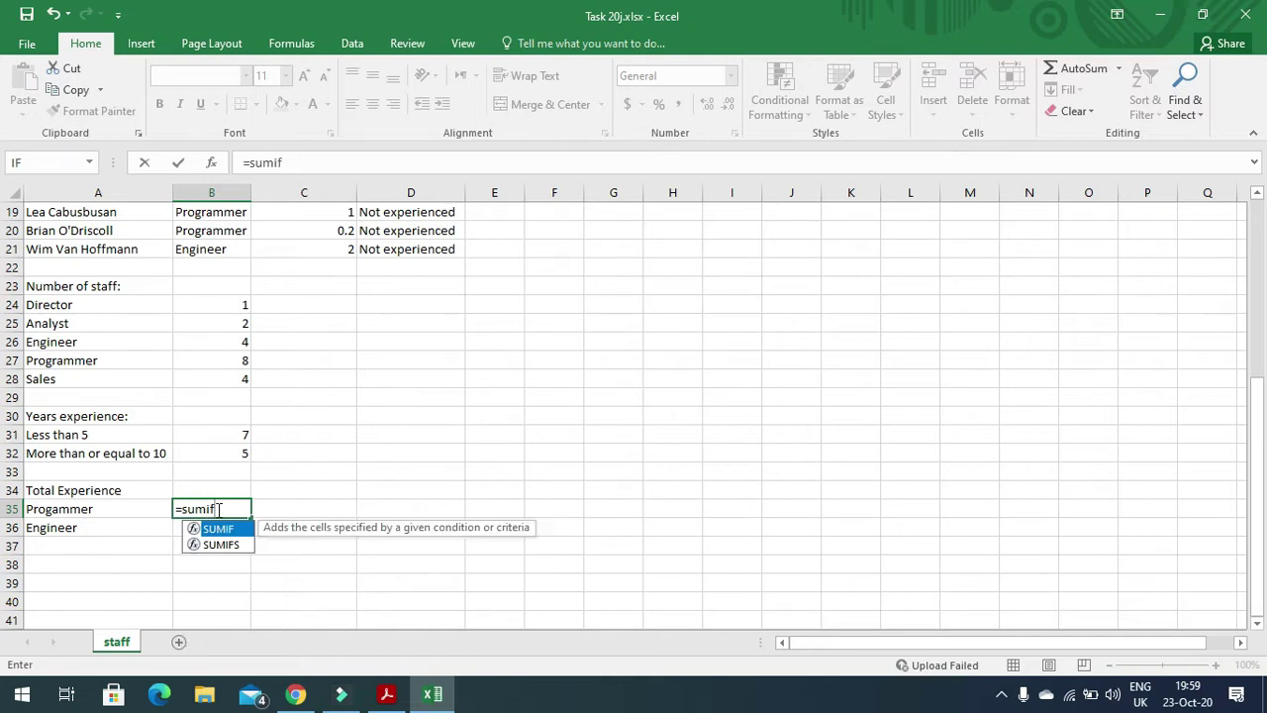
type("(")
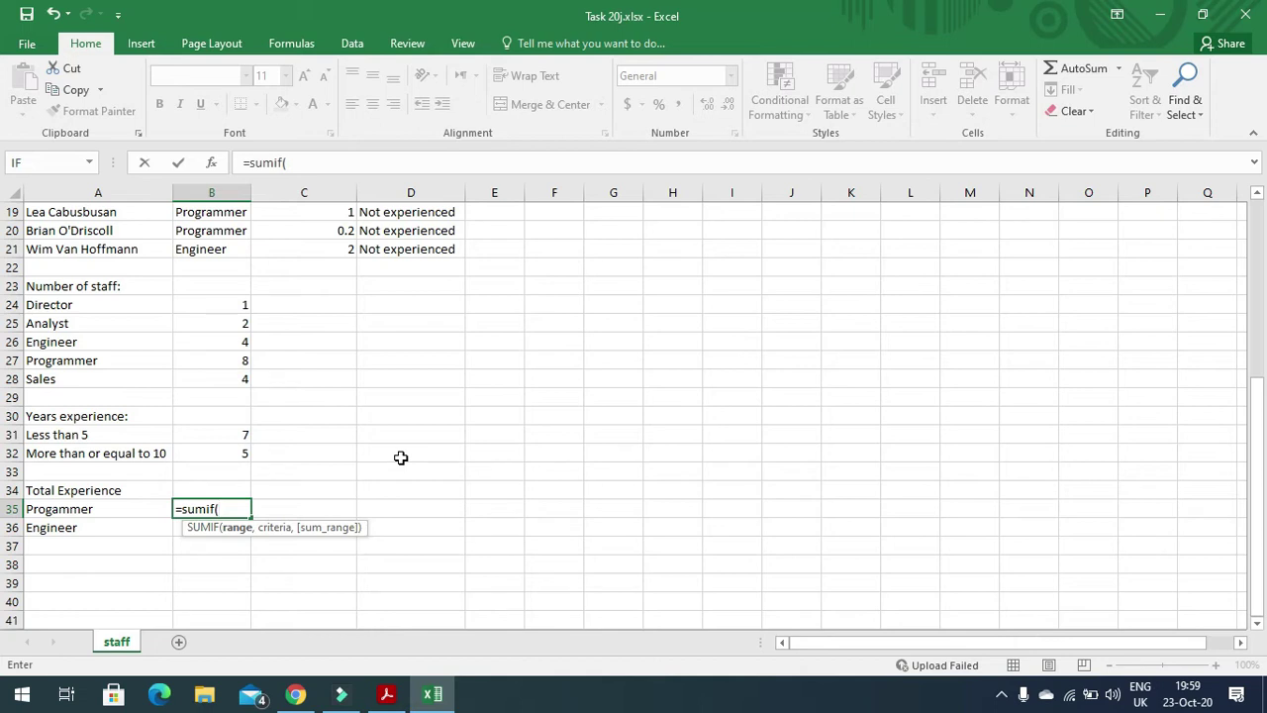
Compare the Task 20k instruction and SUMIF explanation in Acrobat Reader with the Job and Years experience columns in Excel
left_click(387, 695)
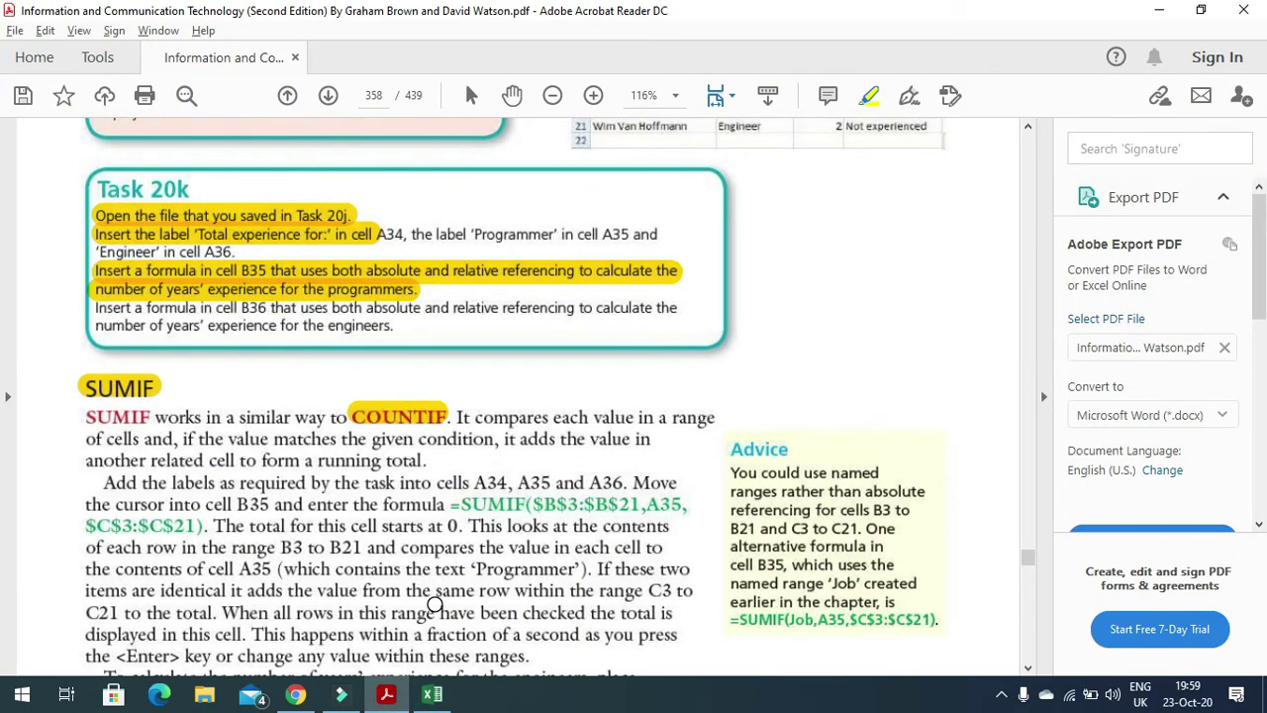
left_click(391, 694)
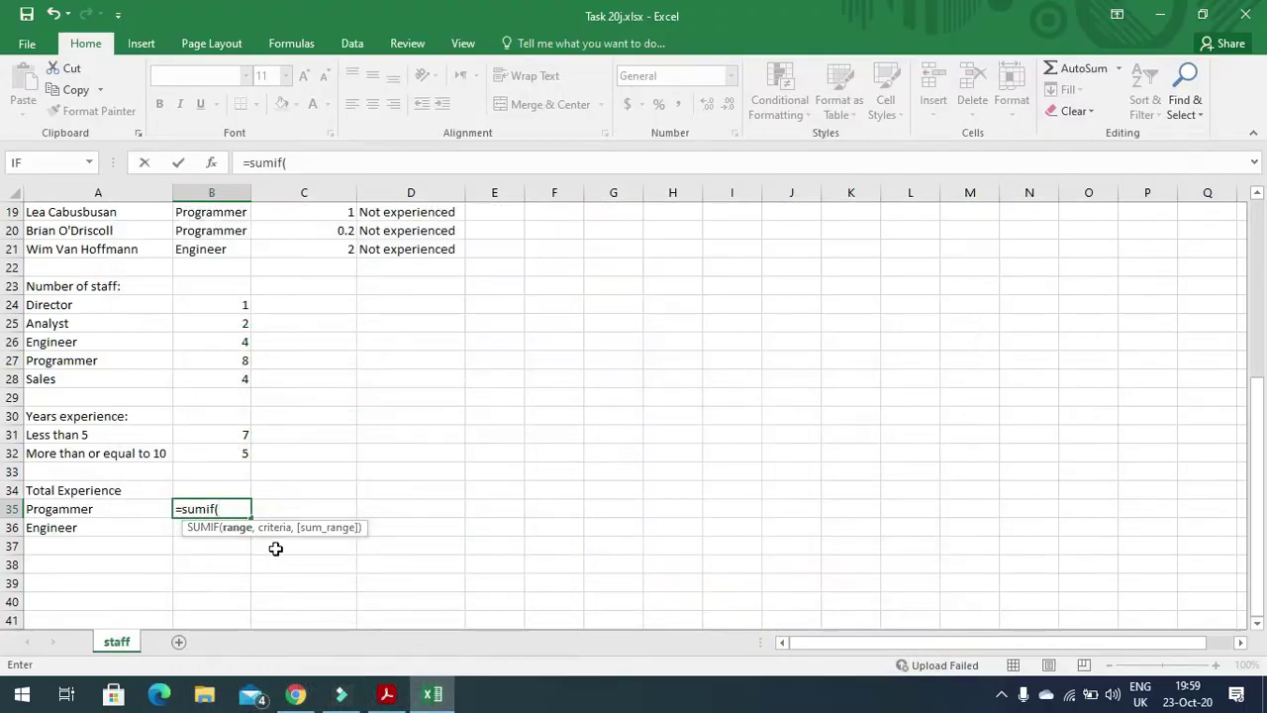
scroll(311, 540, "up", 6)
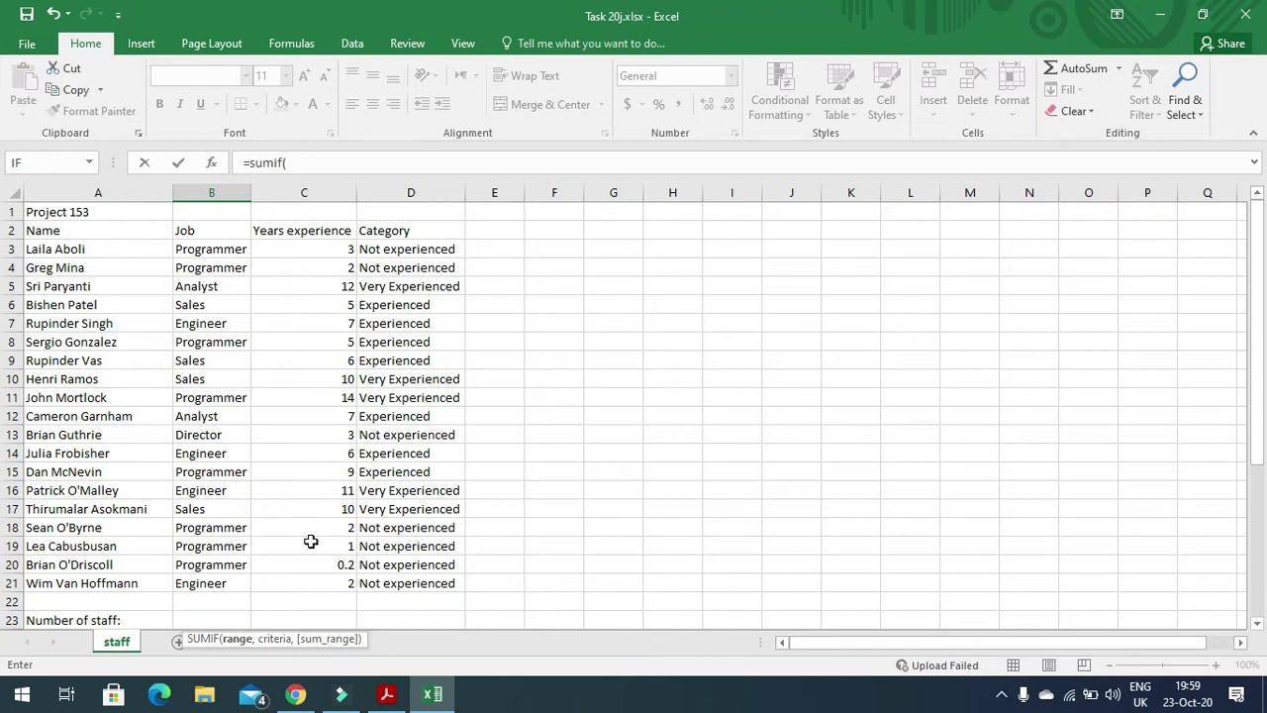
scroll(311, 542, "down", 2)
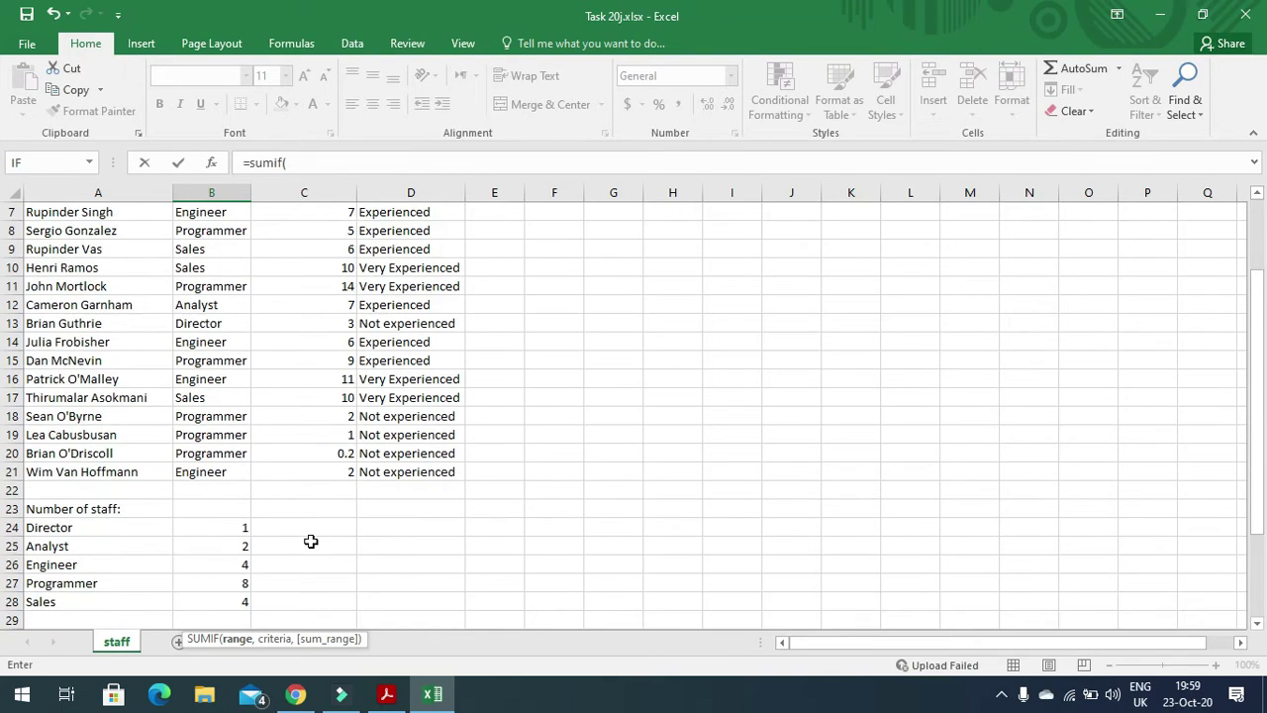
scroll(311, 542, "down", 1)
scroll(311, 542, "up", 3)
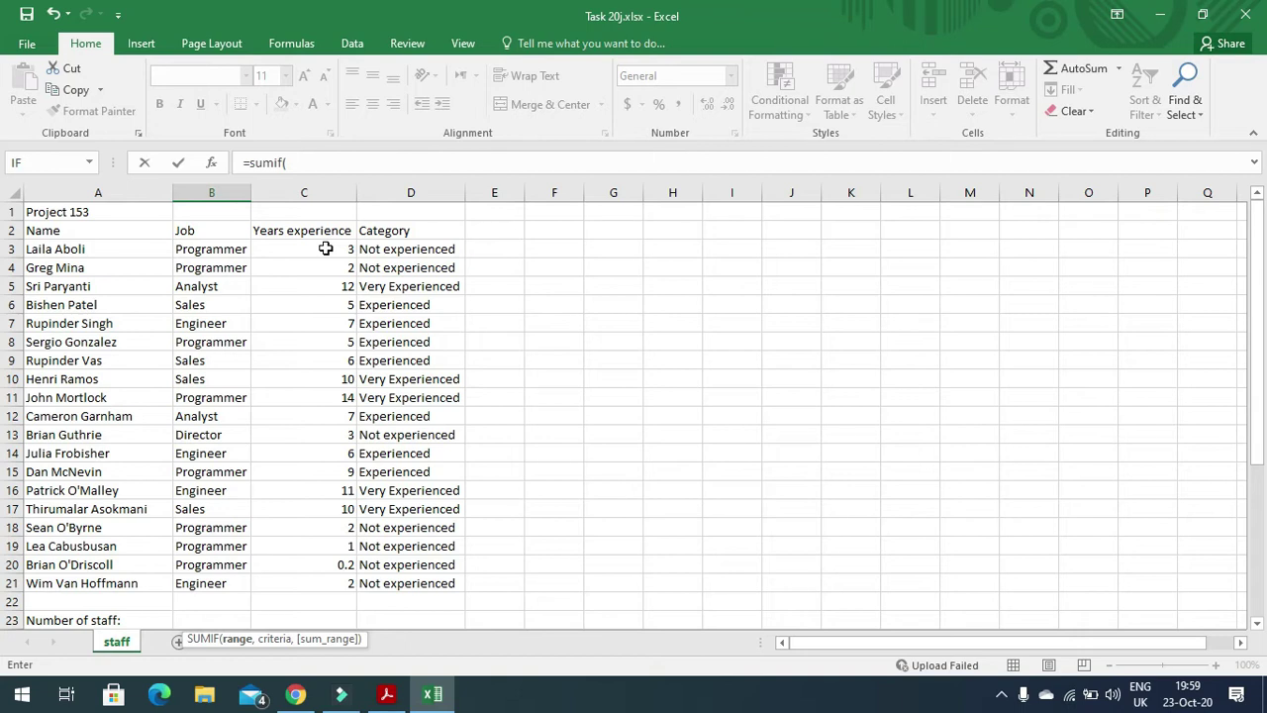
left_click(387, 693)
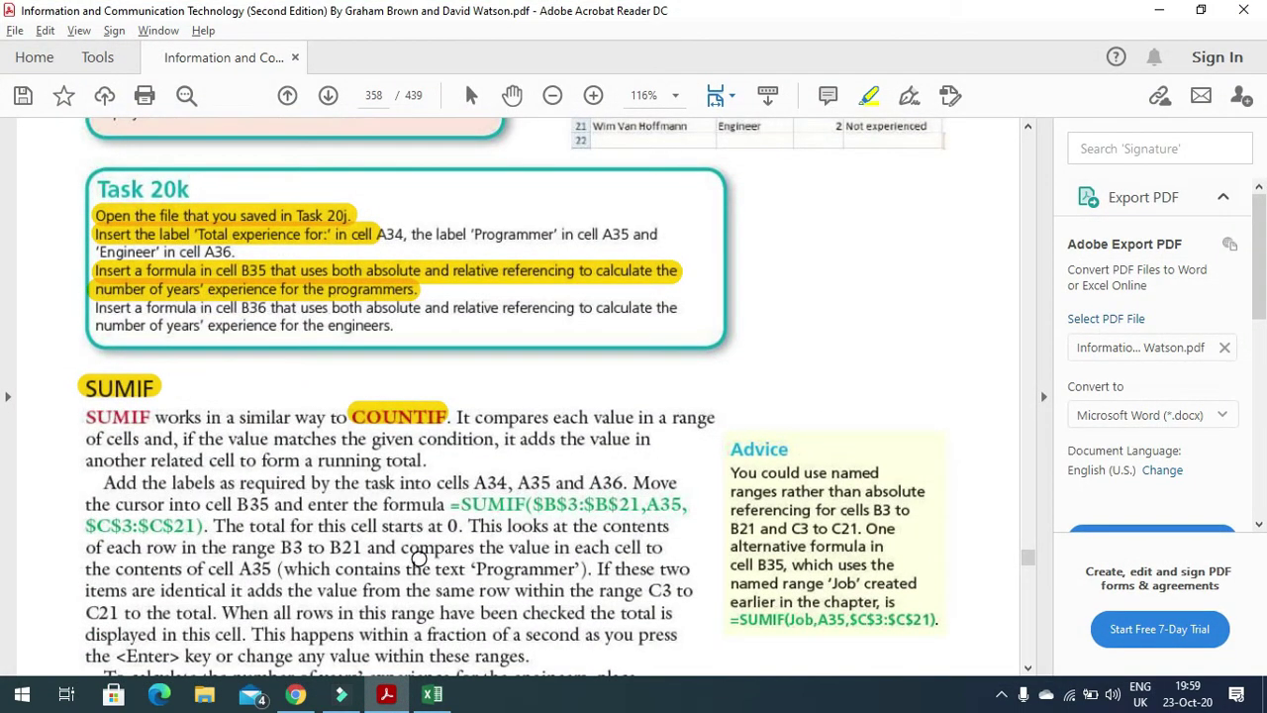
left_click(428, 693)
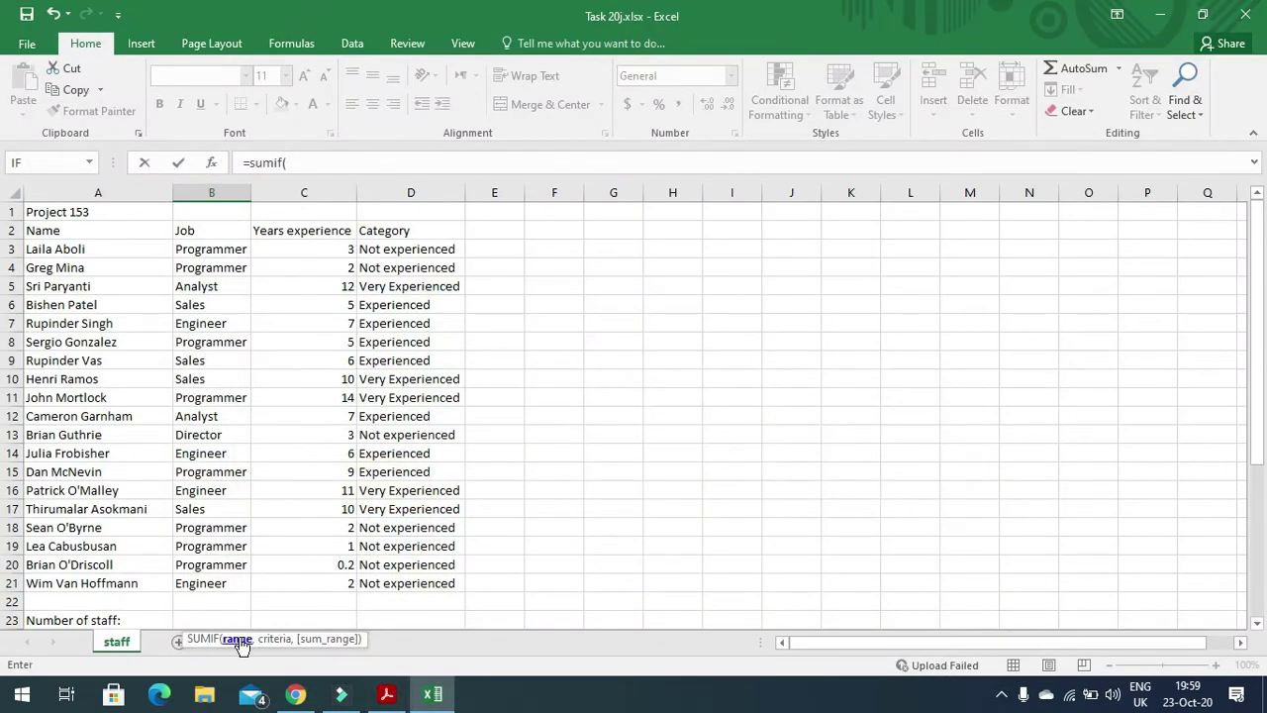
Set the SUMIF range to the Job cells as absolute $B$3:$B$21 and the criteria to relative cell A35
left_click_drag(209, 249, 215, 582)
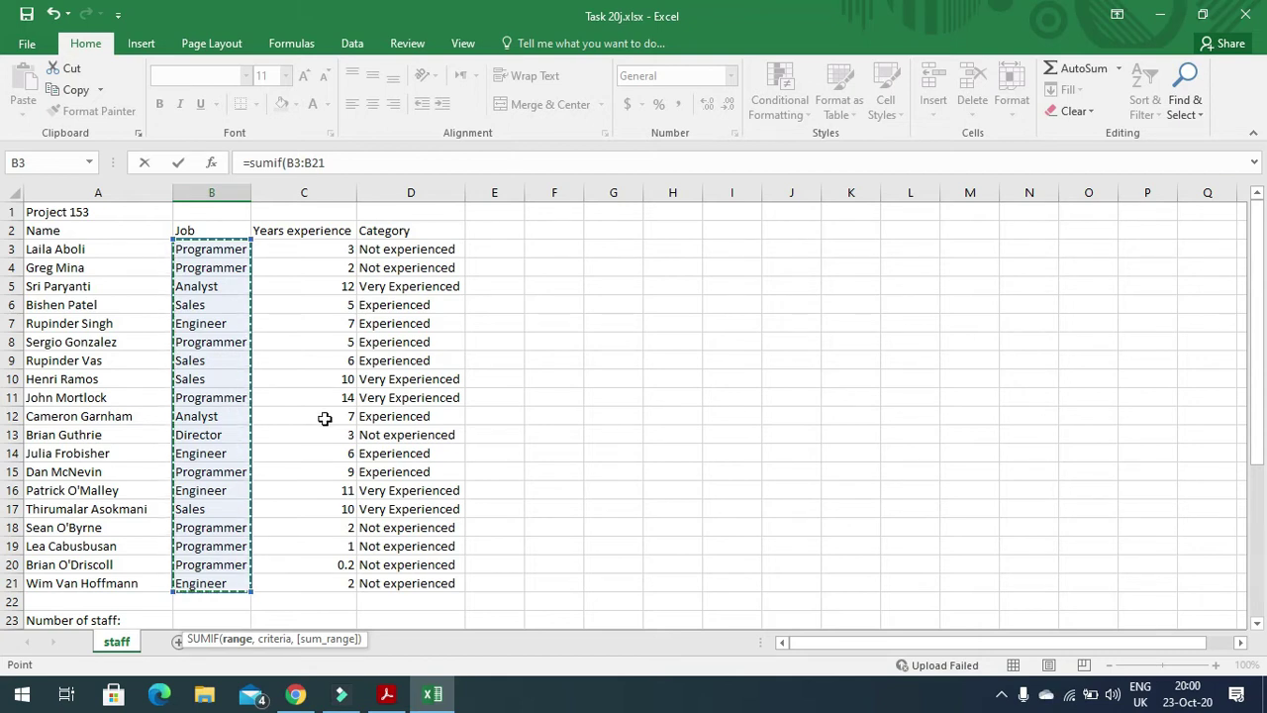
key("F4")
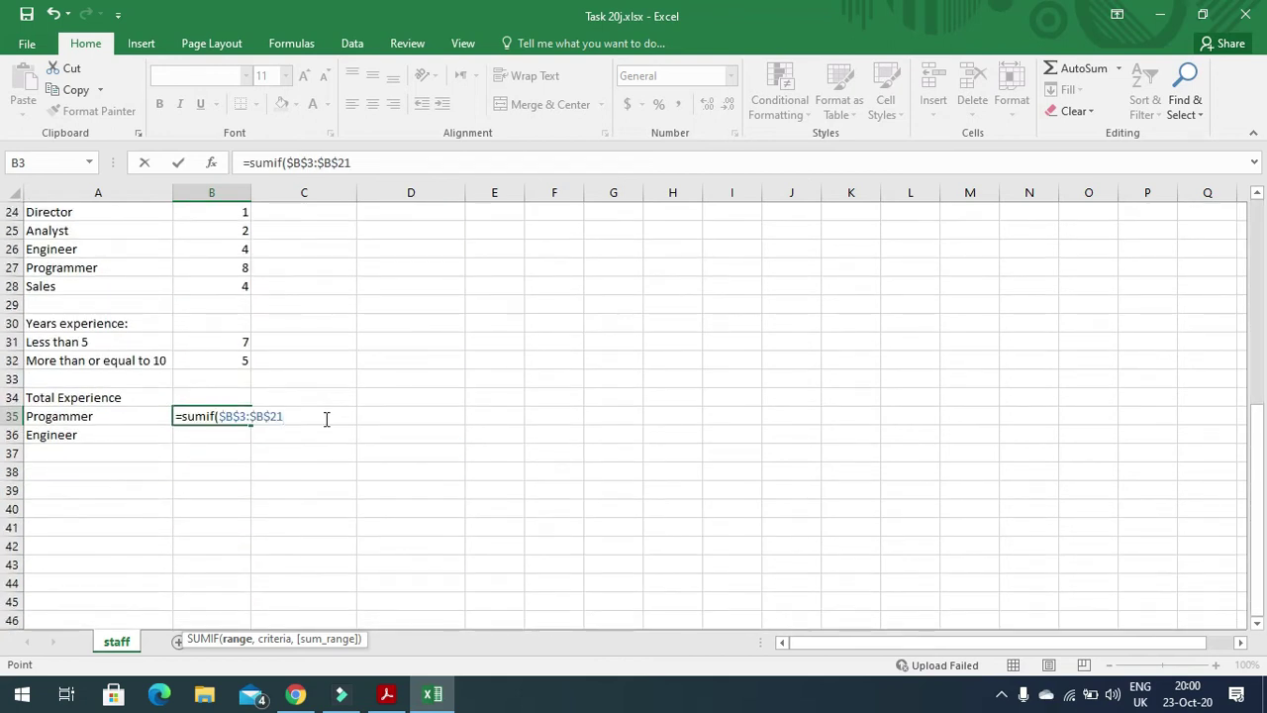
type(",")
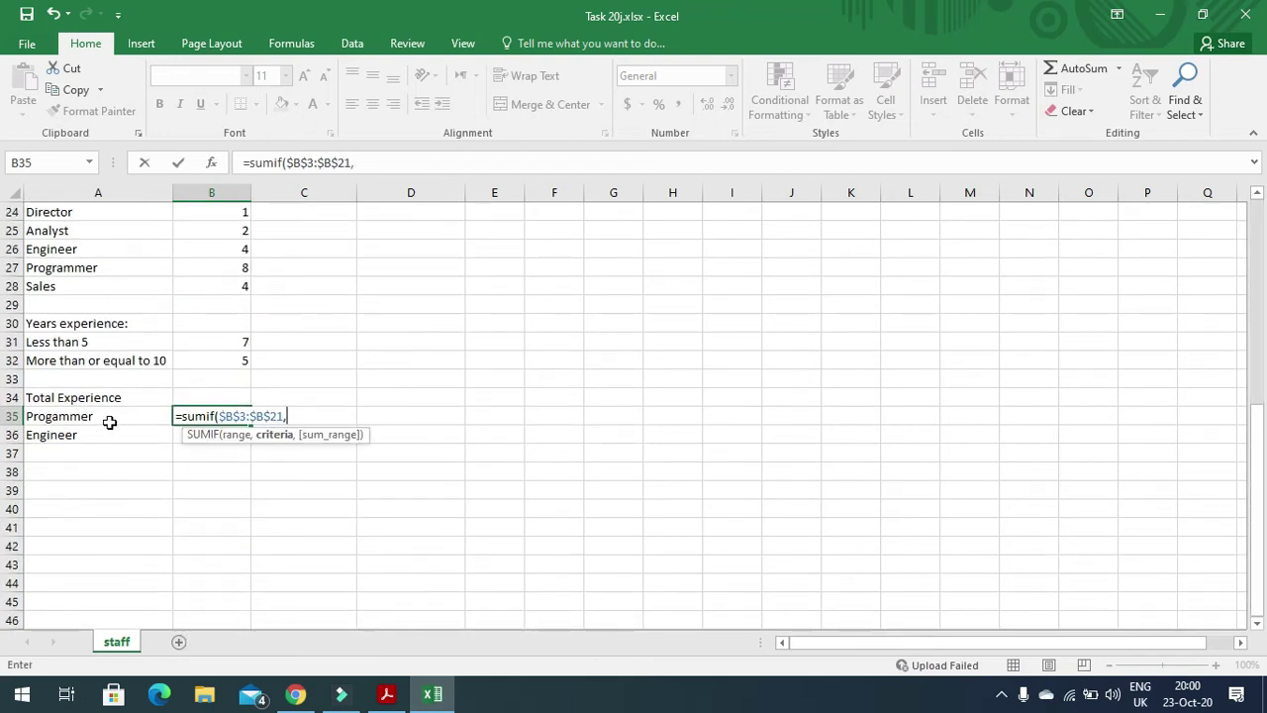
left_click(73, 416)
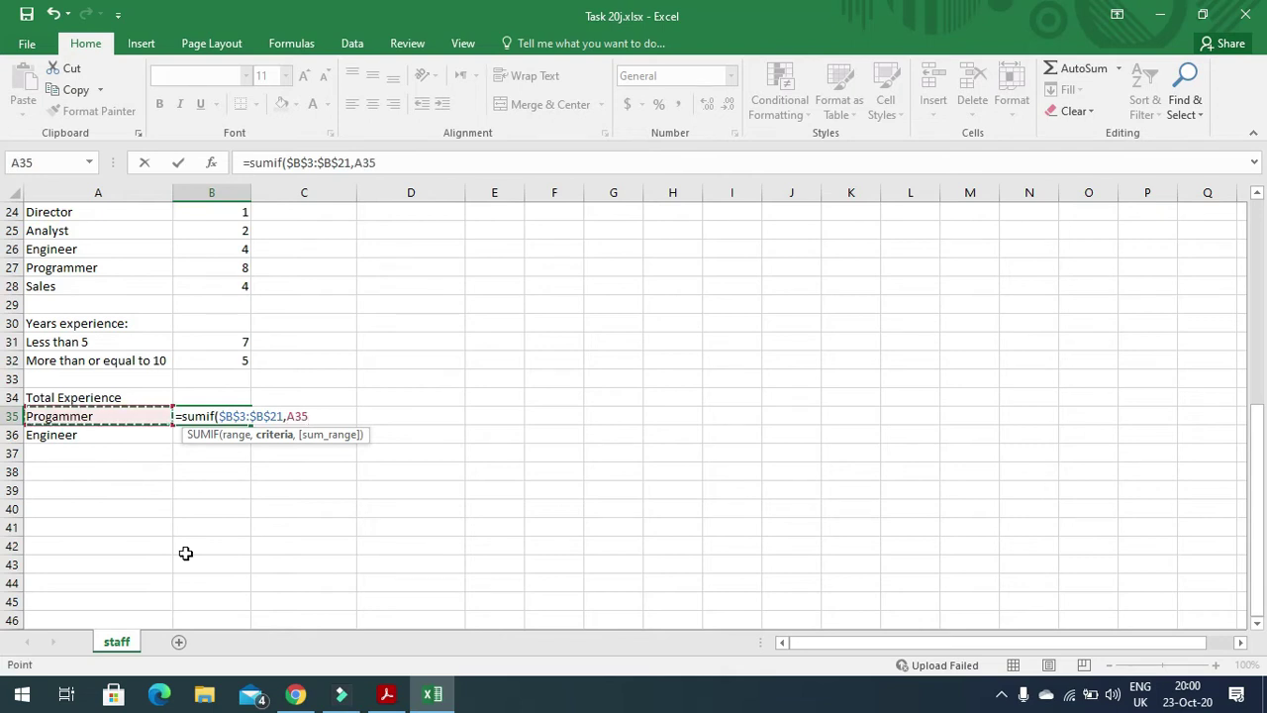
type(",")
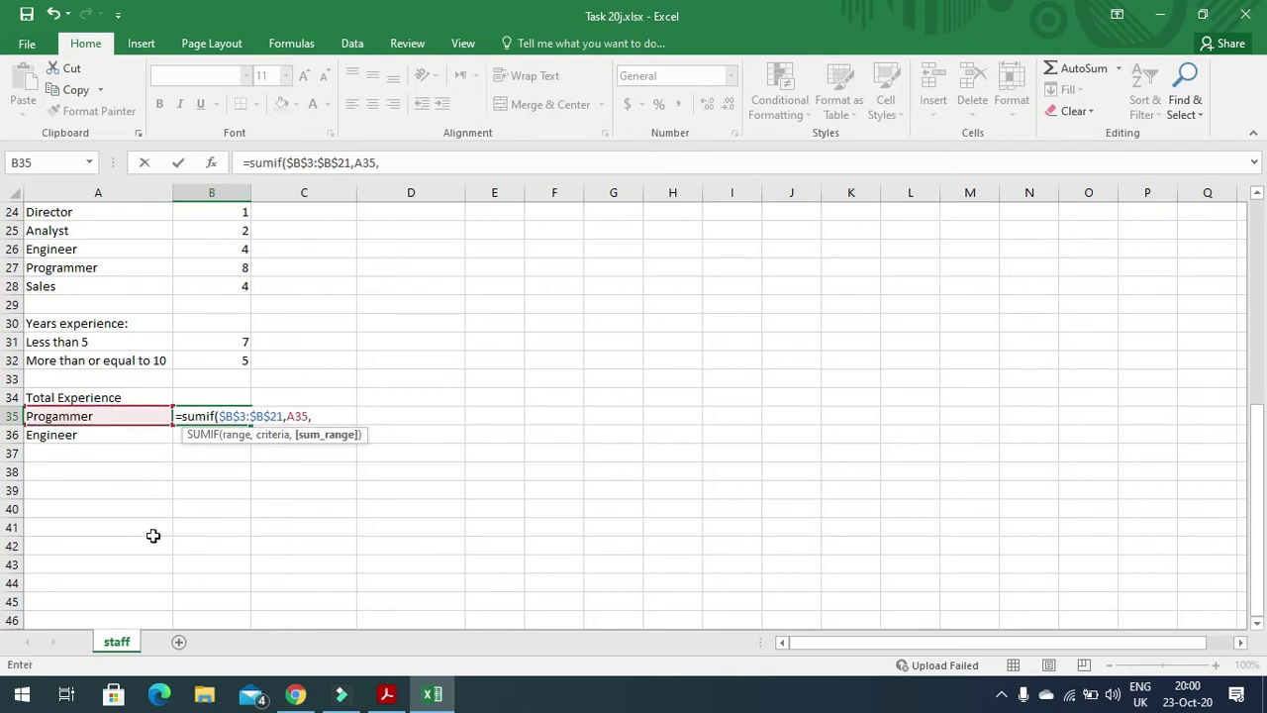
Add the Years experience cells as the absolute sum range $C$3:$C$21 and complete the SUMIF formula in cell B35
scroll(269, 520, "up", 8)
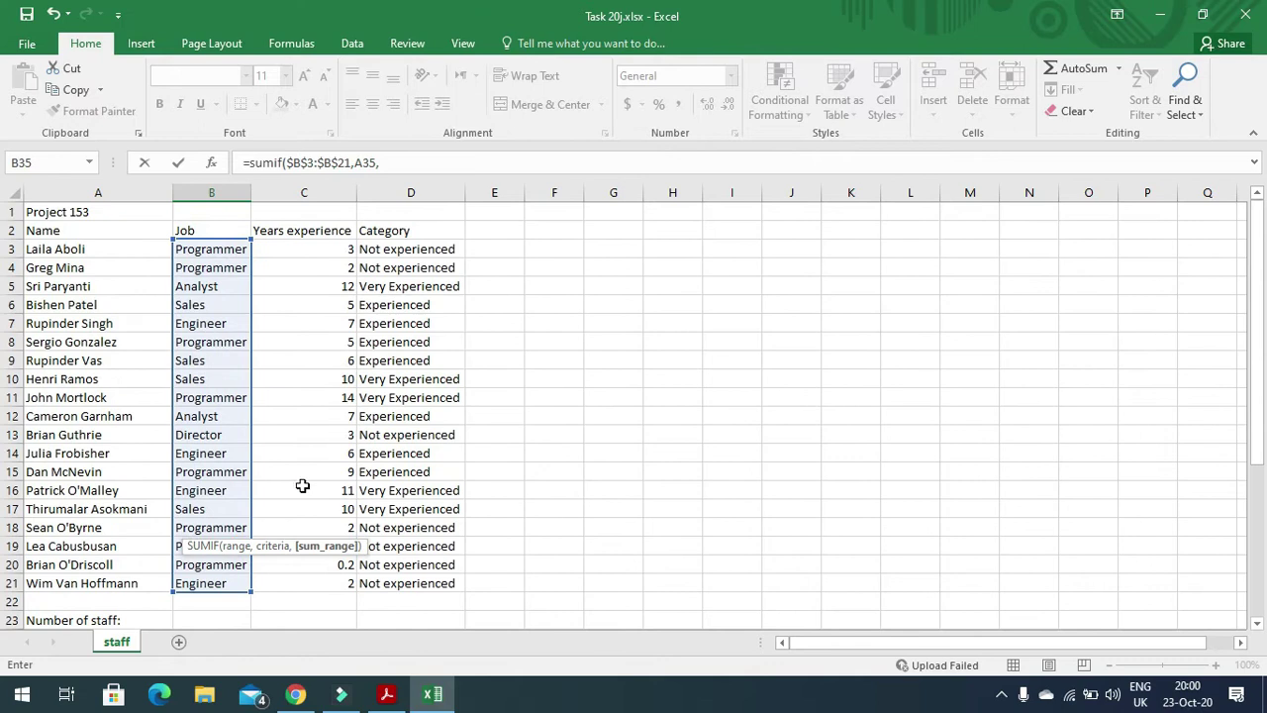
left_click_drag(324, 249, 306, 584)
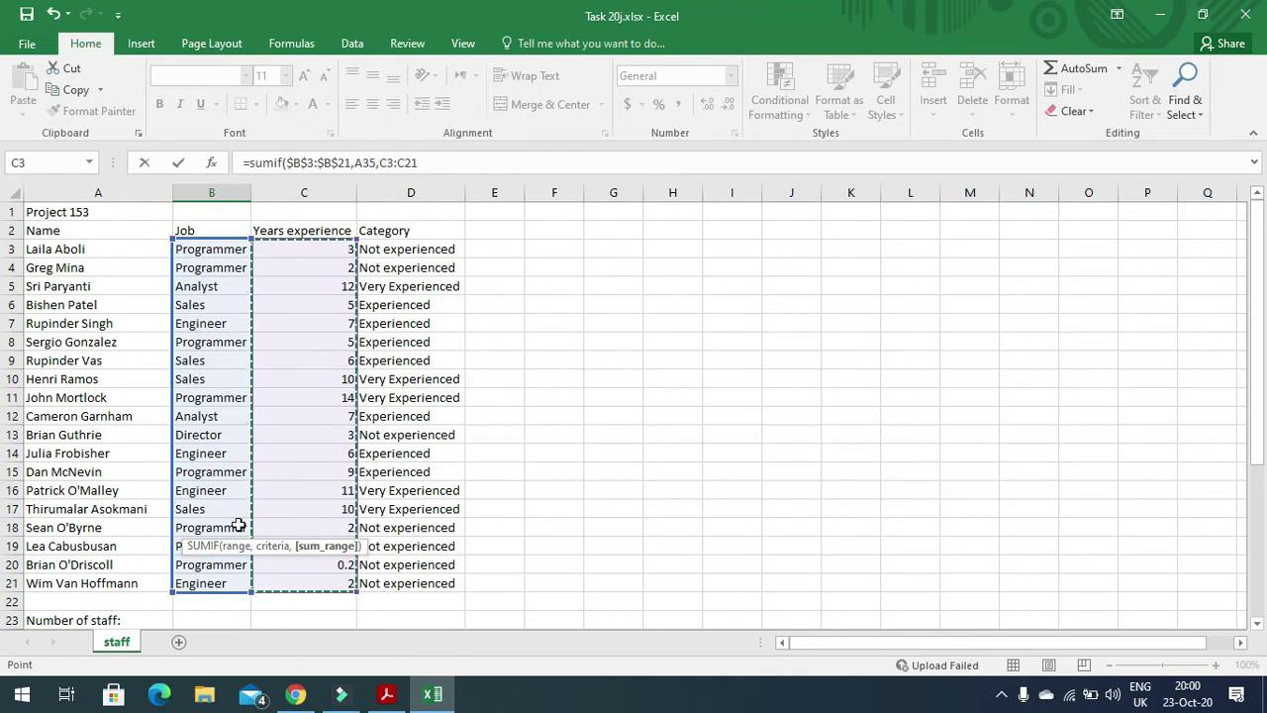
scroll(301, 577, "down", 3)
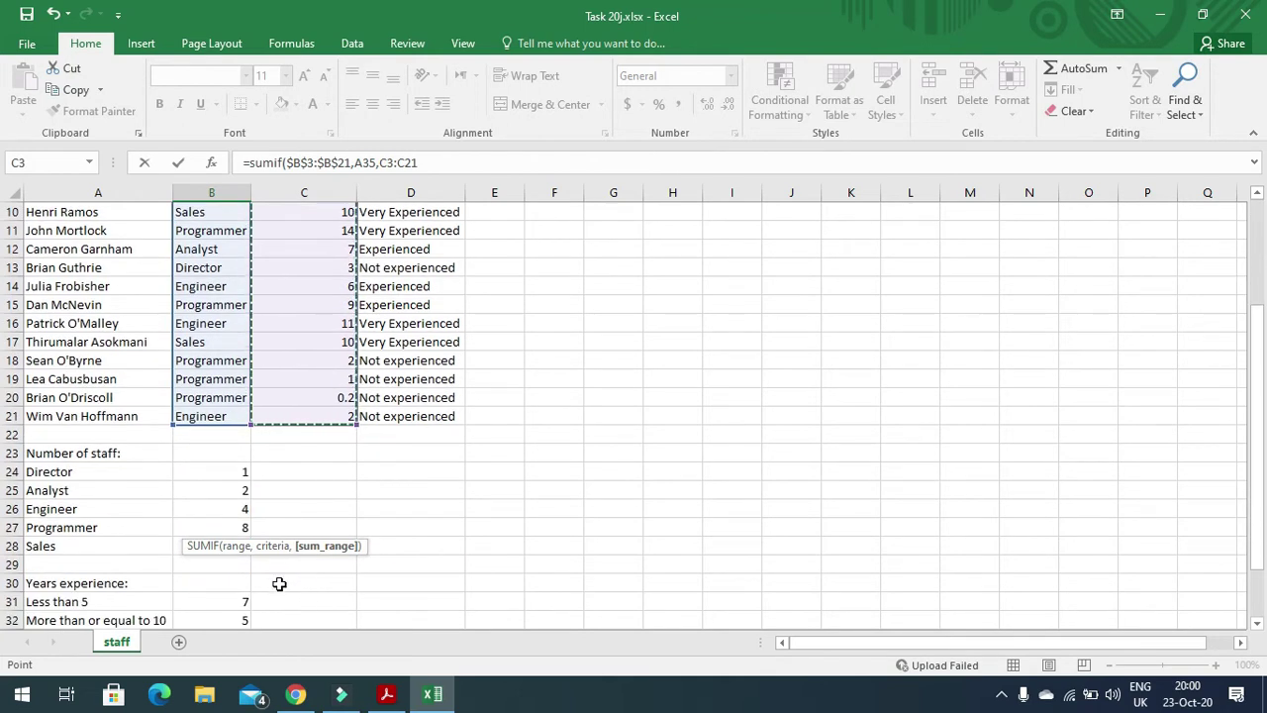
scroll(279, 584, "down", 3)
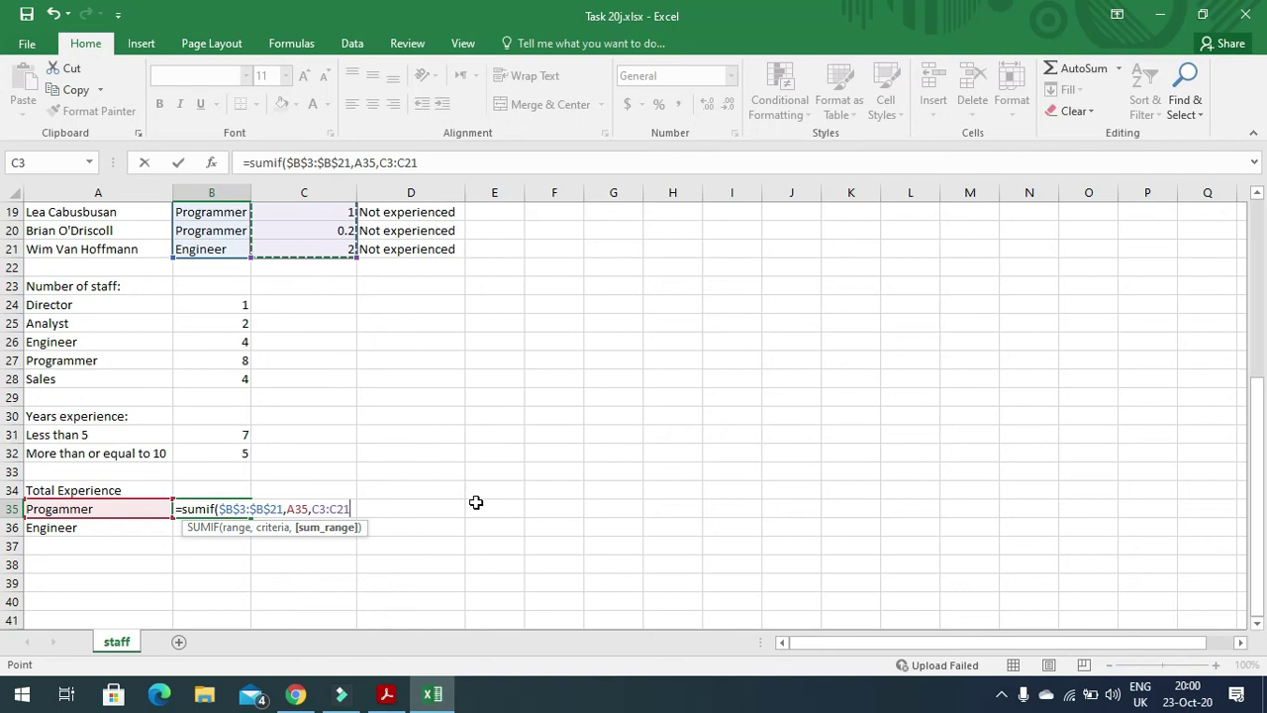
key("F4")
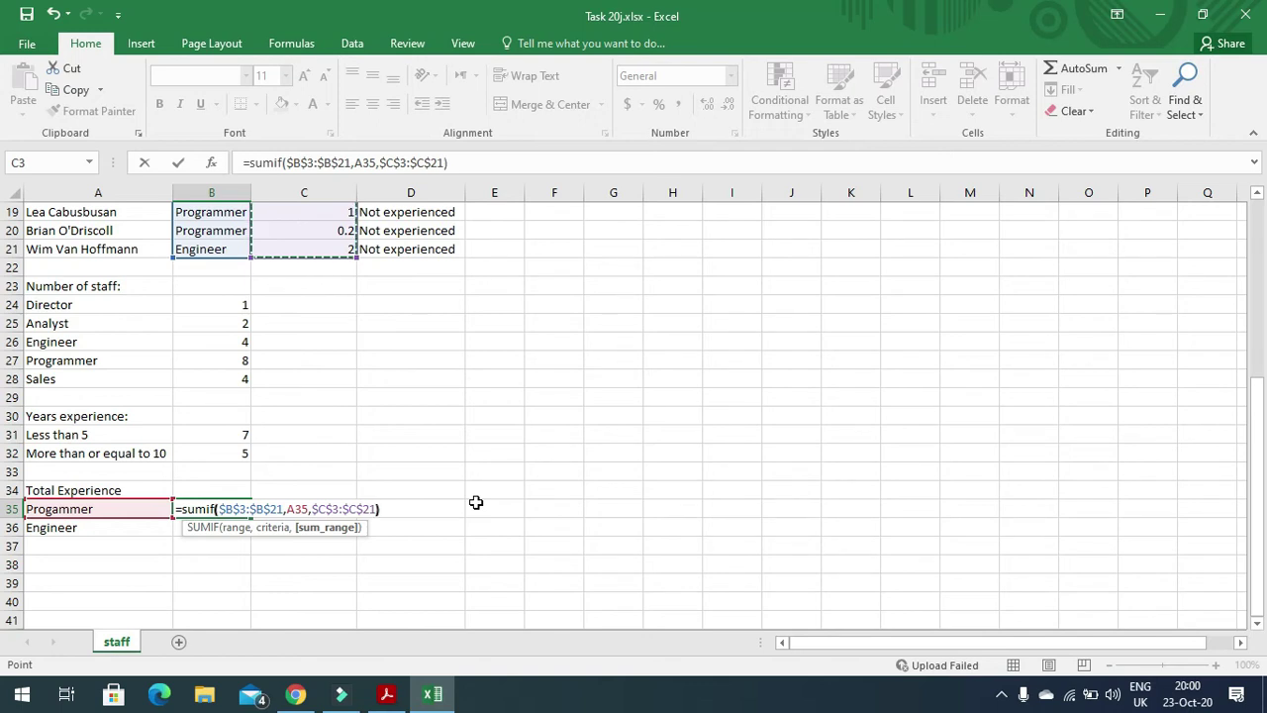
key("Return")
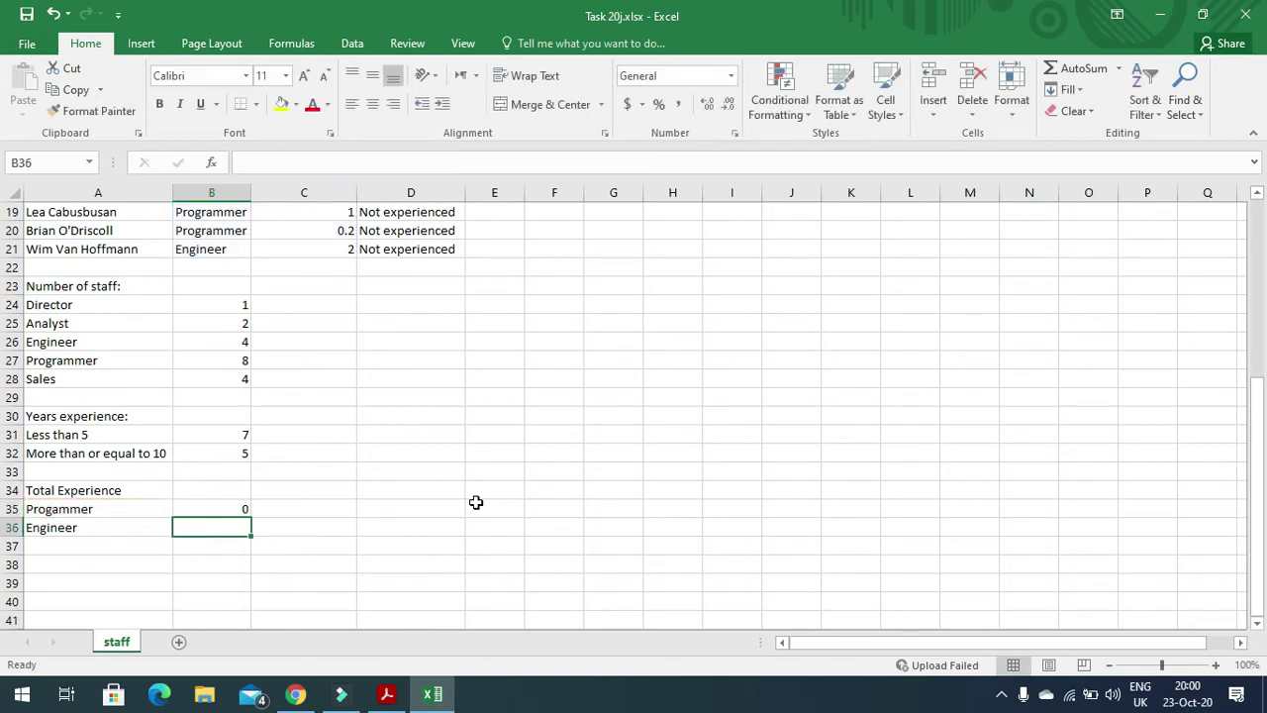
Check the B35 formula against the textbook's SUMIF formula in Acrobat Reader and inspect the Years experience values in Excel
left_click(232, 509)
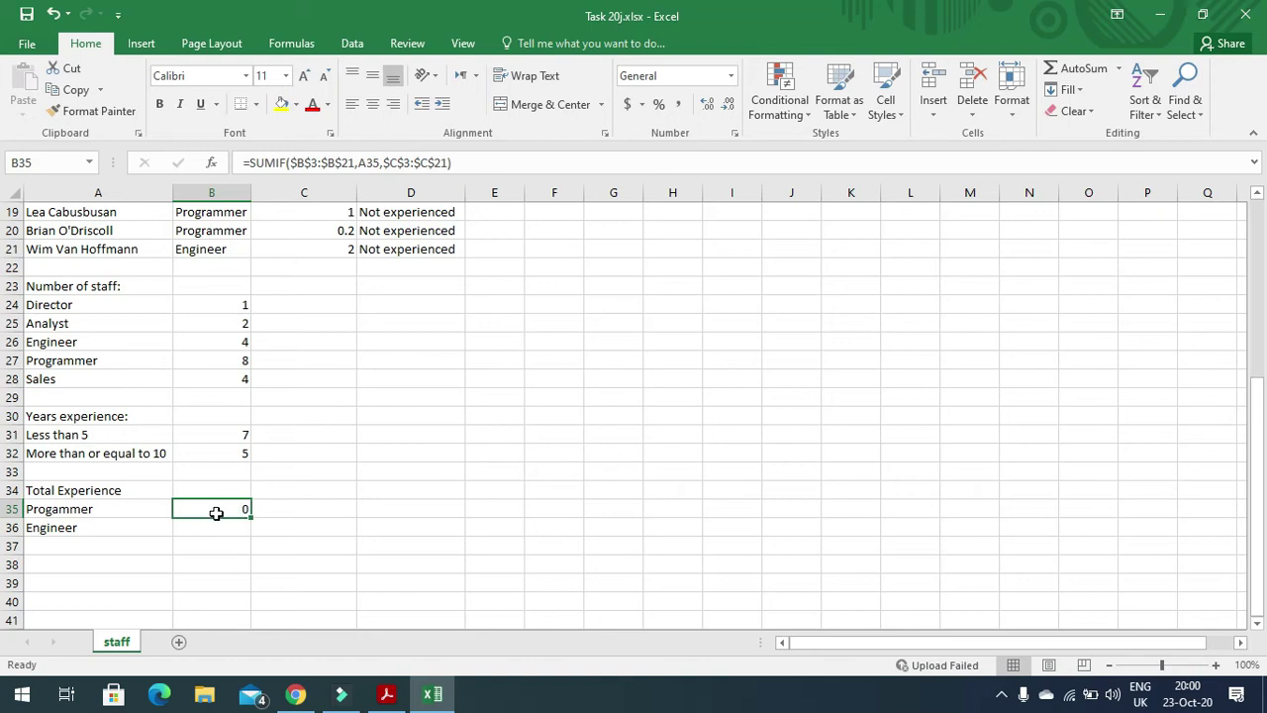
left_click(388, 694)
scroll(565, 535, "down", 2)
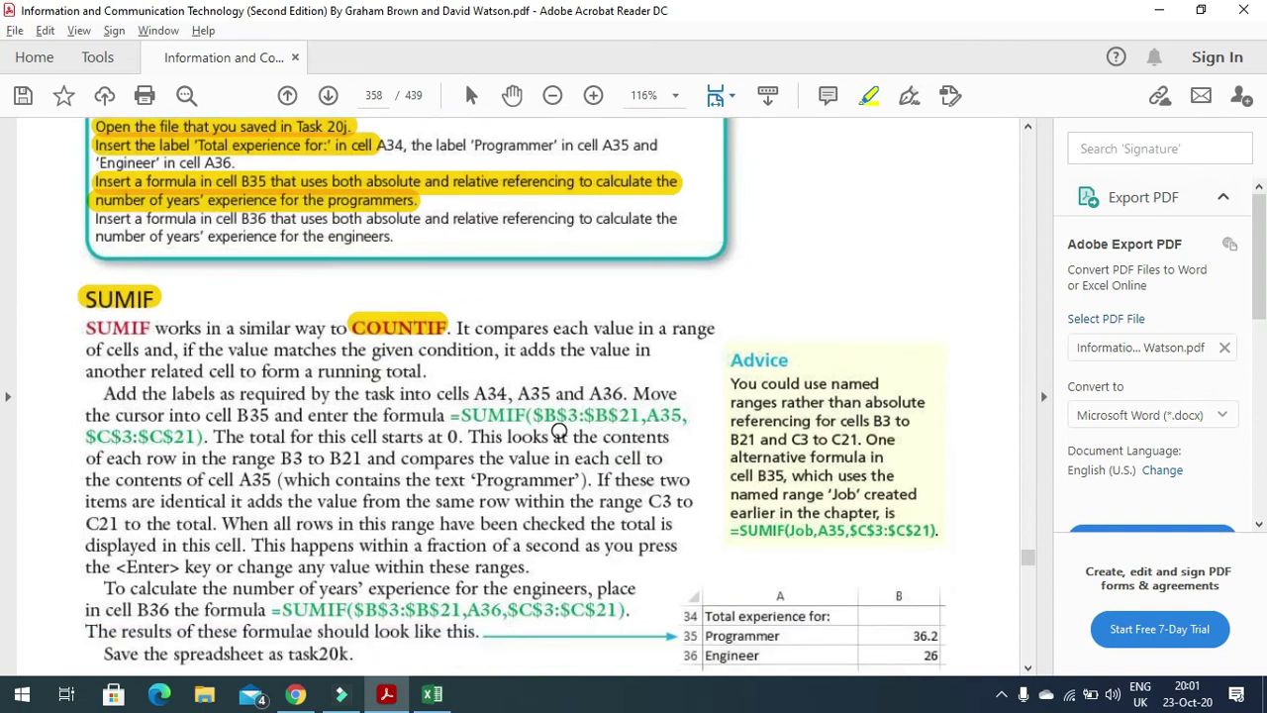
left_click(391, 697)
scroll(335, 490, "up", 6)
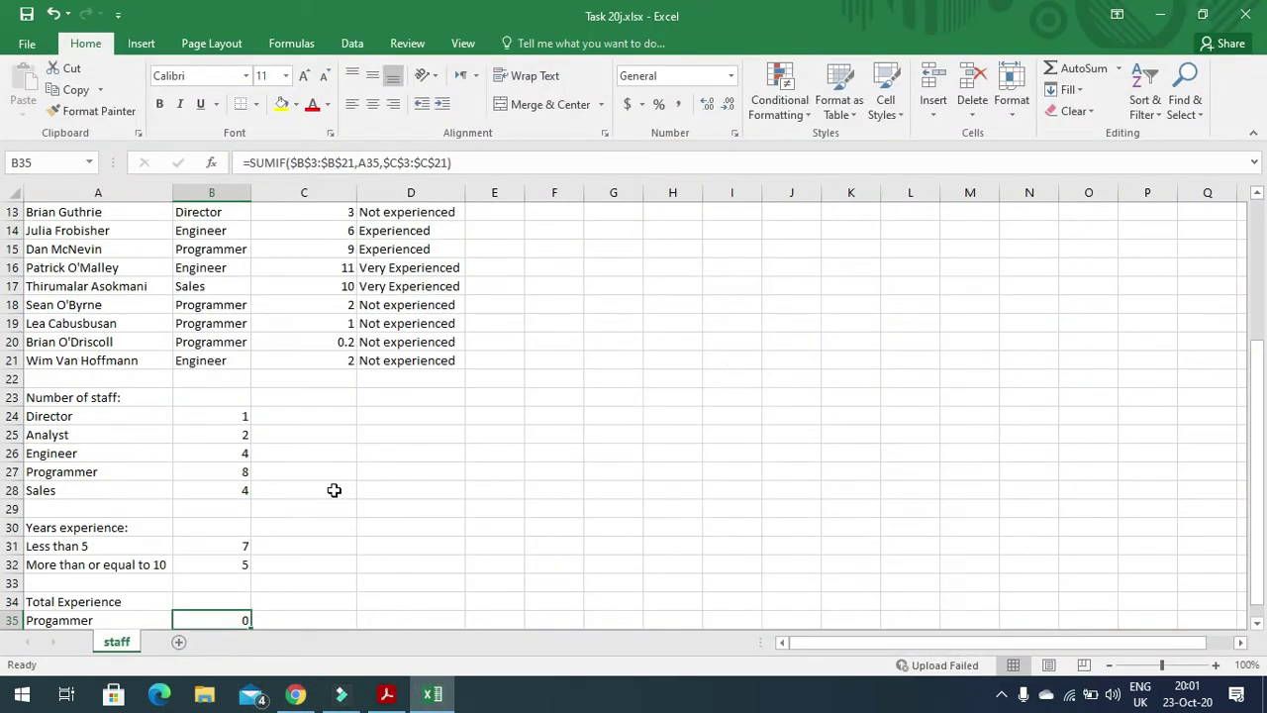
left_click_drag(292, 253, 316, 579)
scroll(316, 566, "down", 2)
scroll(315, 564, "down", 5)
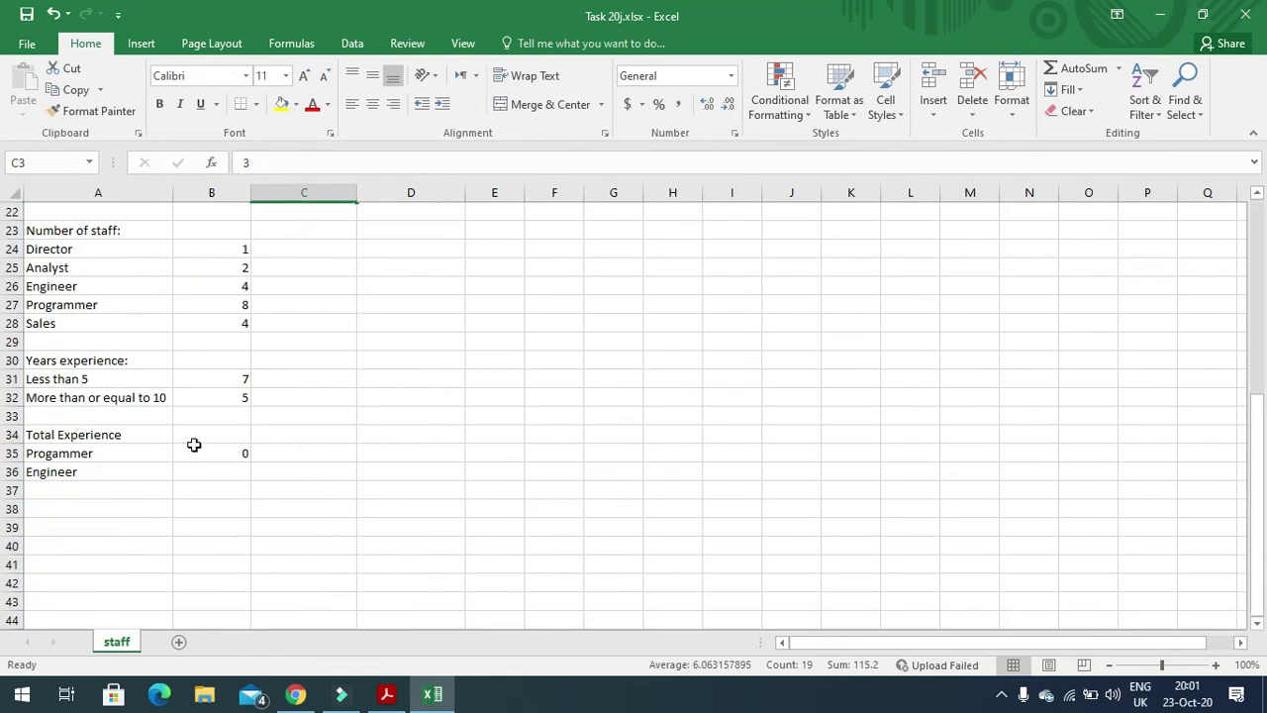
Examine which ranges the SUMIF formula in cell B35 references, leaving the formula as it is
left_click(201, 453)
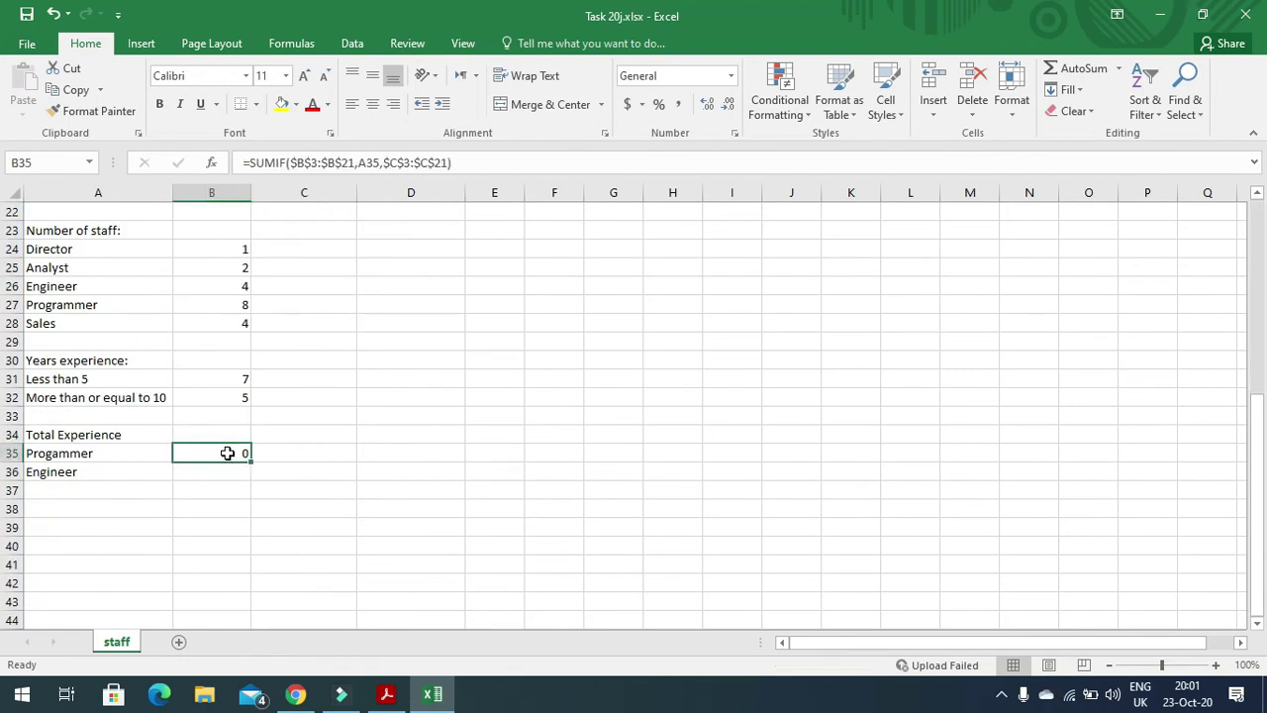
double_click(228, 453)
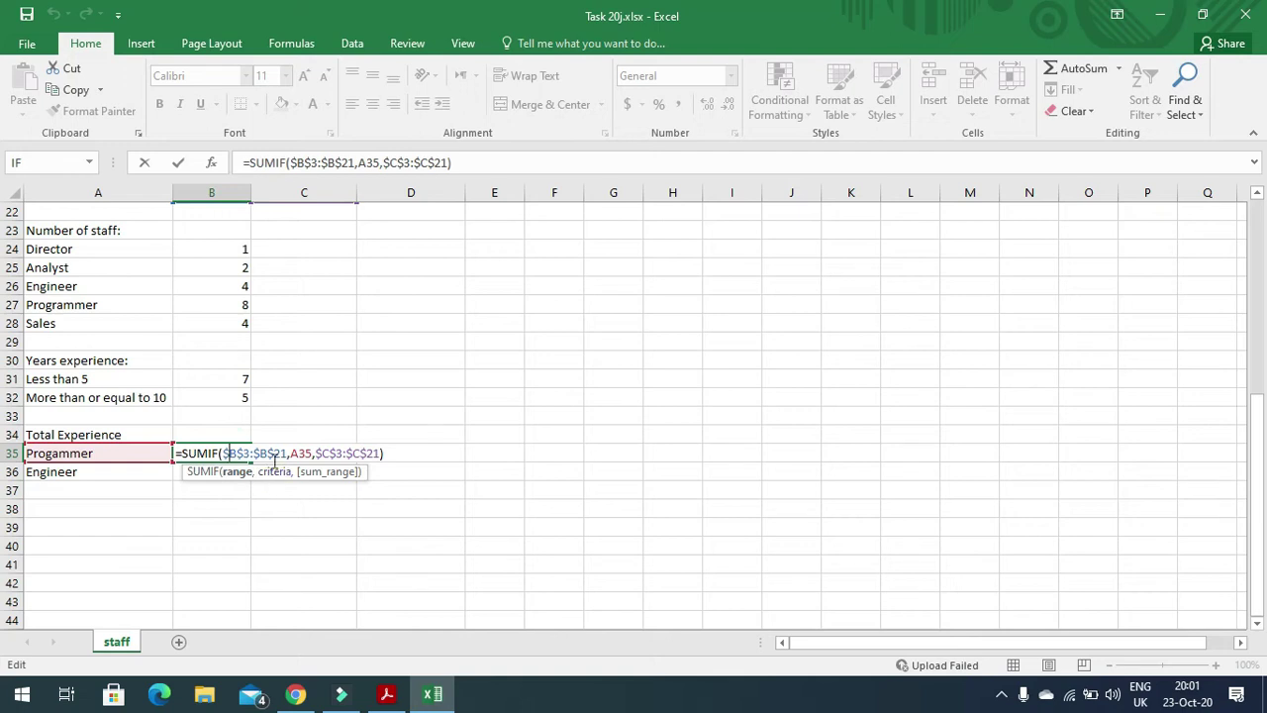
scroll(207, 371, "up", 7)
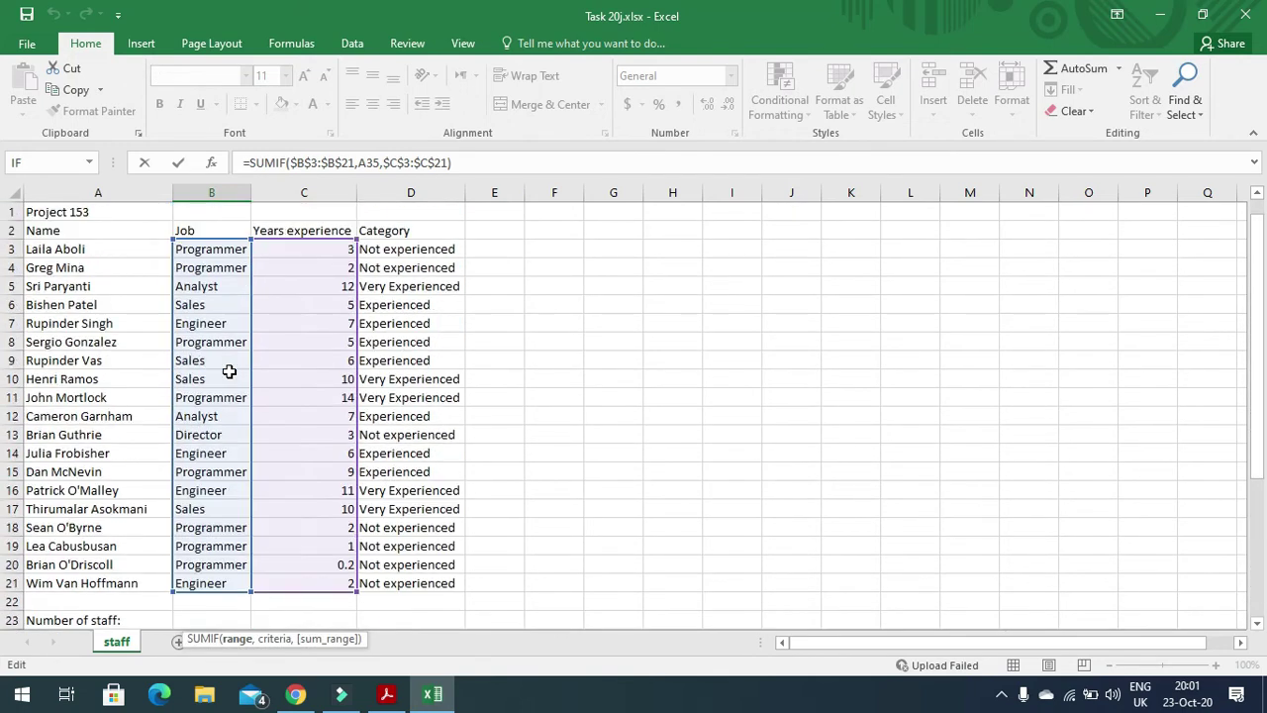
scroll(228, 370, "down", 7)
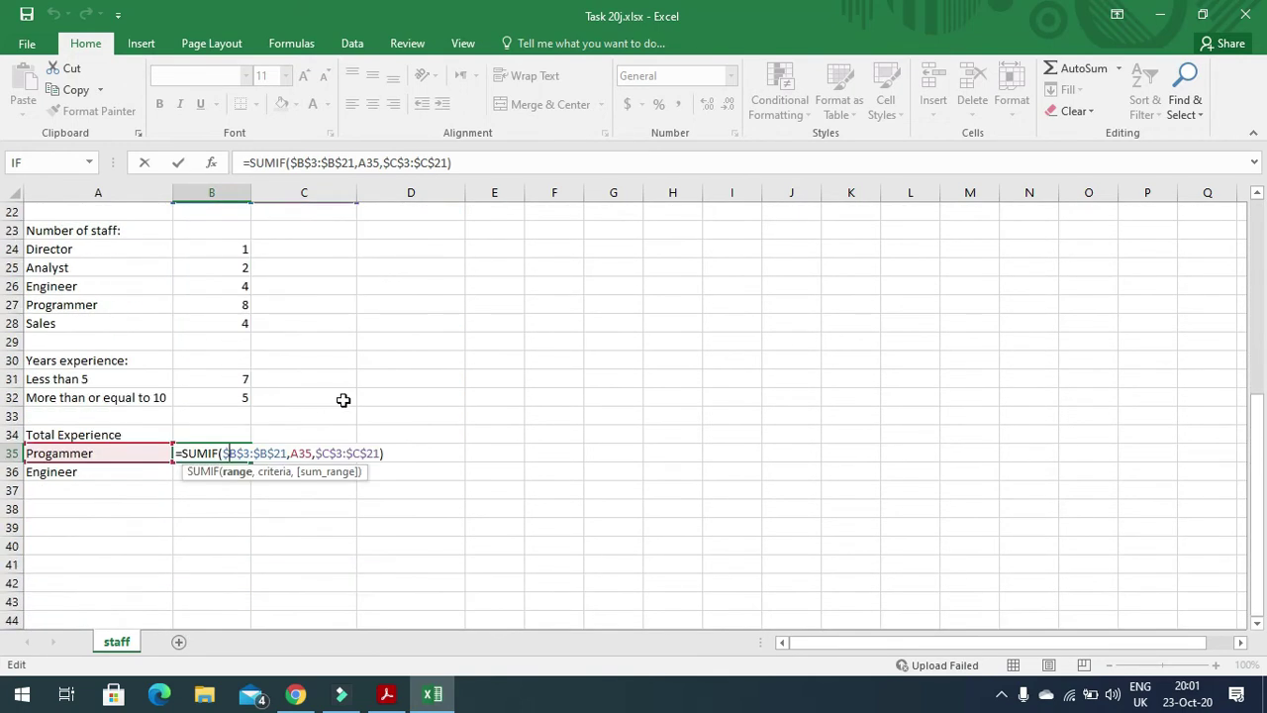
key("Return")
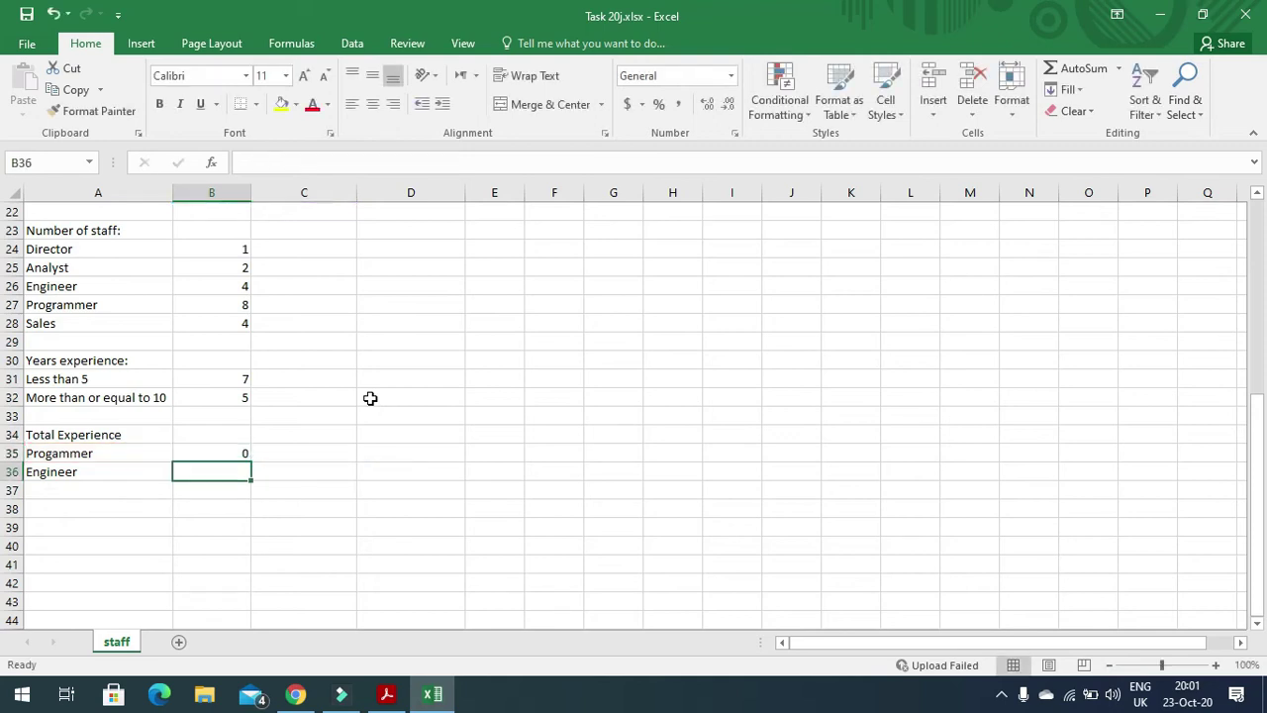
Fill the SUMIF formula from cell B35 down to the Engineer total in cell B36
left_click(247, 453)
left_click_drag(250, 461, 251, 480)
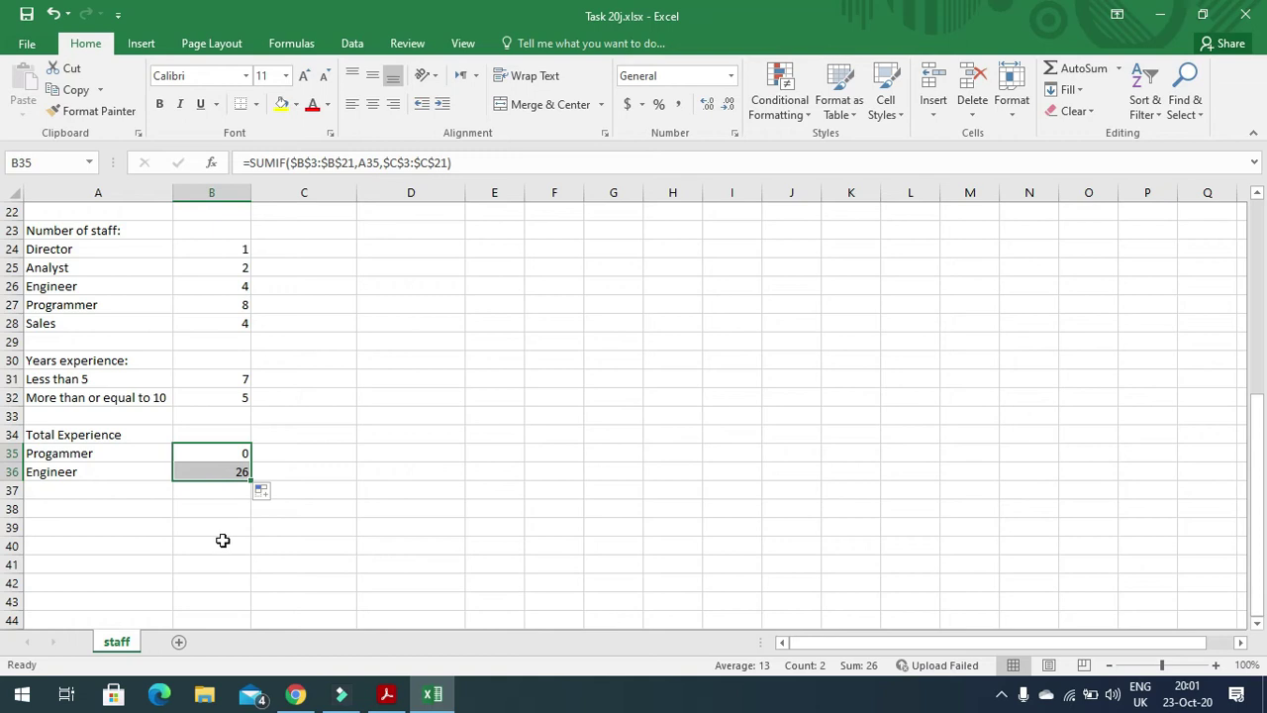
scroll(224, 541, "up", 7)
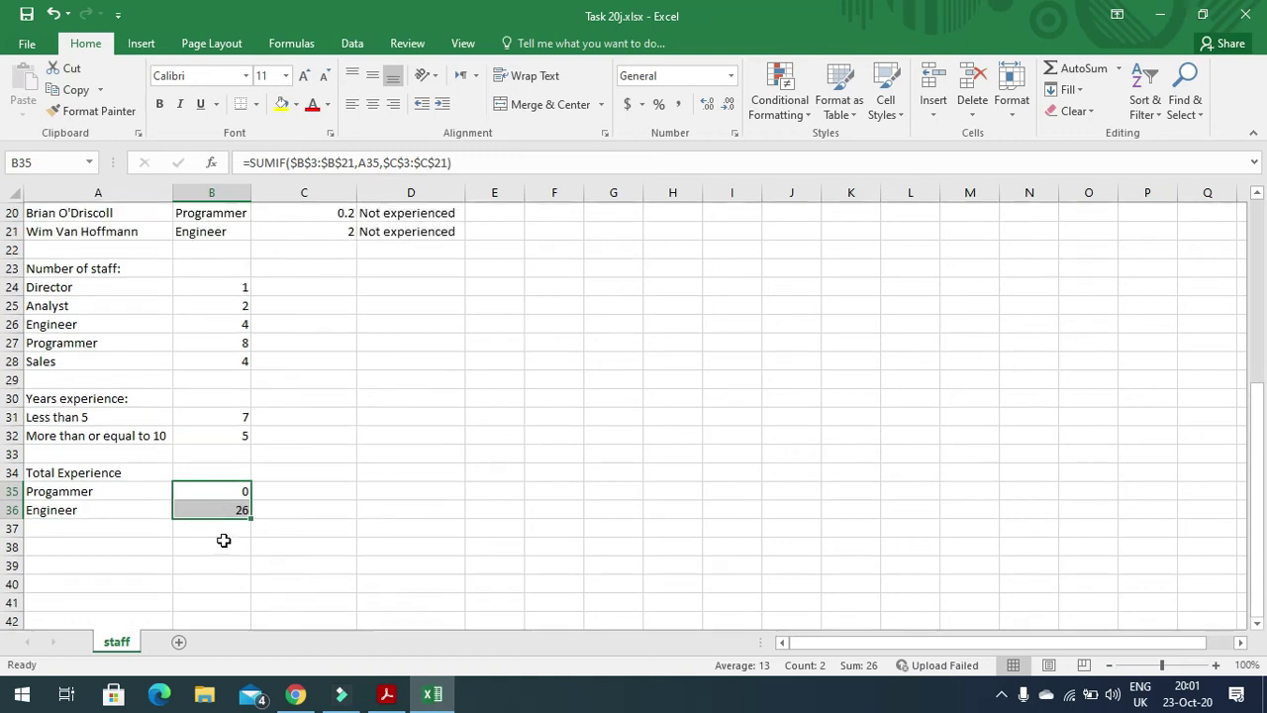
scroll(223, 541, "up", 1)
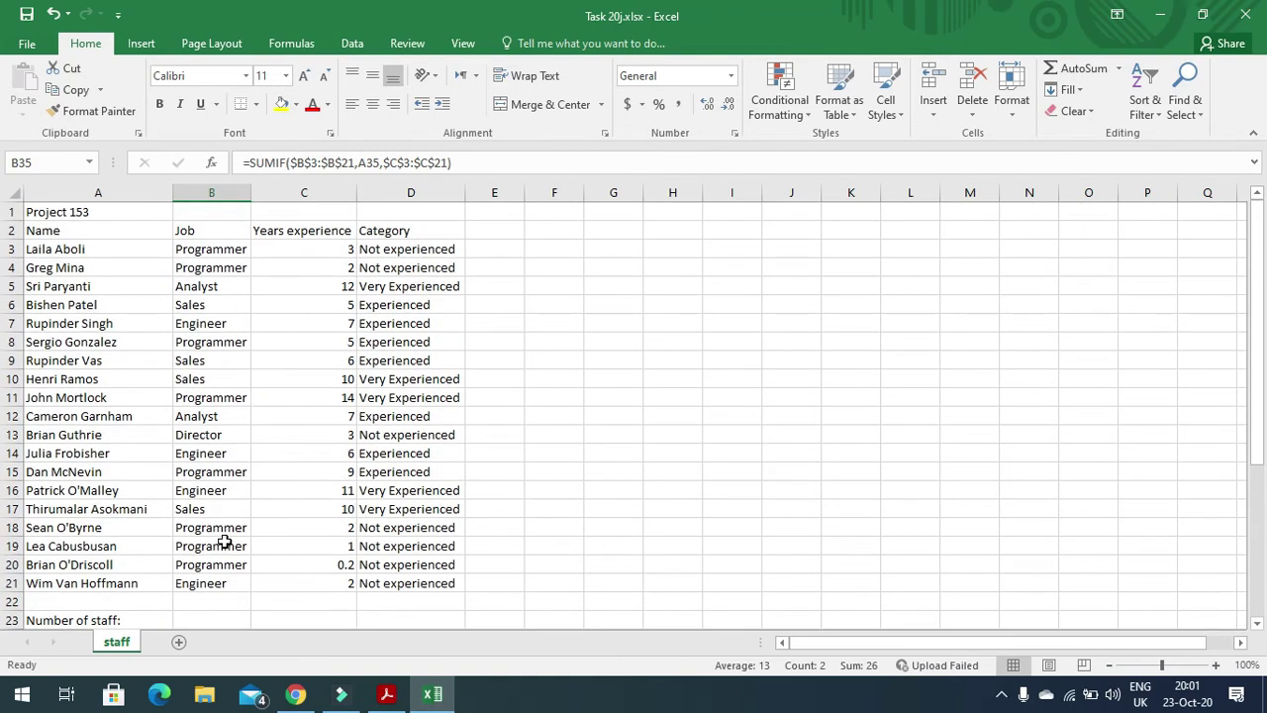
scroll(227, 542, "down", 6)
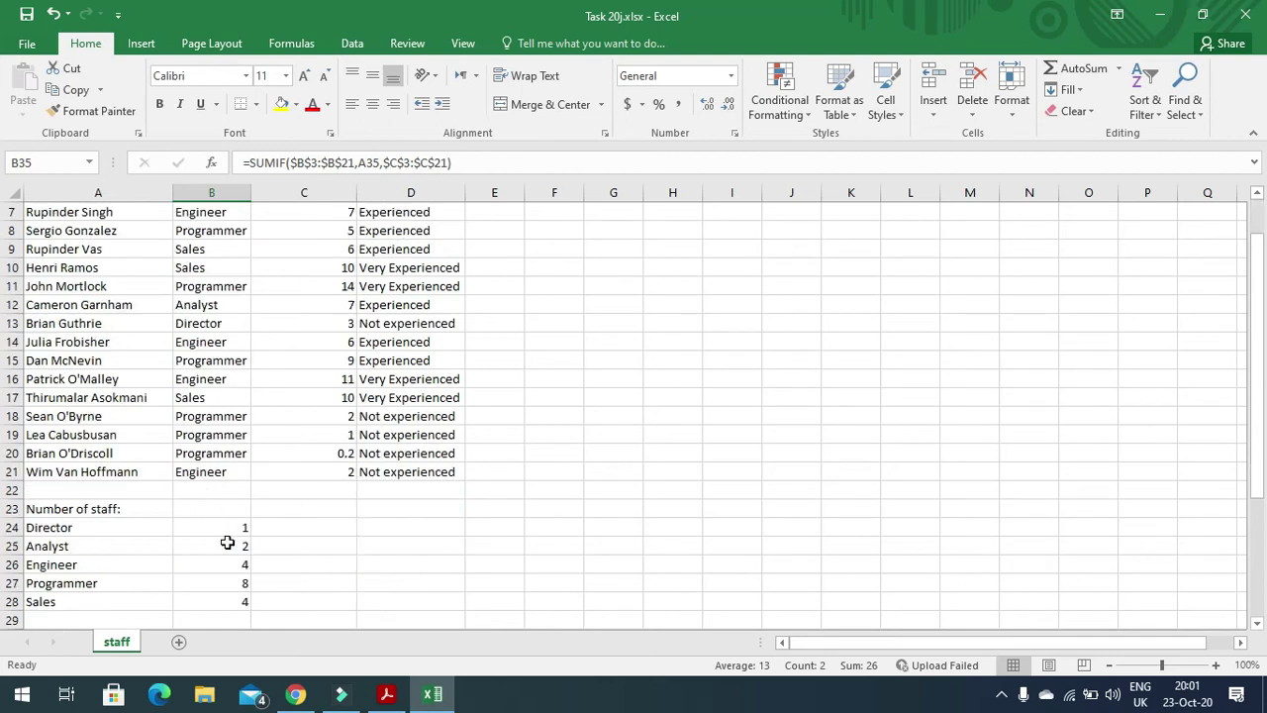
Reopen the formula in cell B35 for editing and delete its arguments back to =SUMIF(
left_click(221, 510)
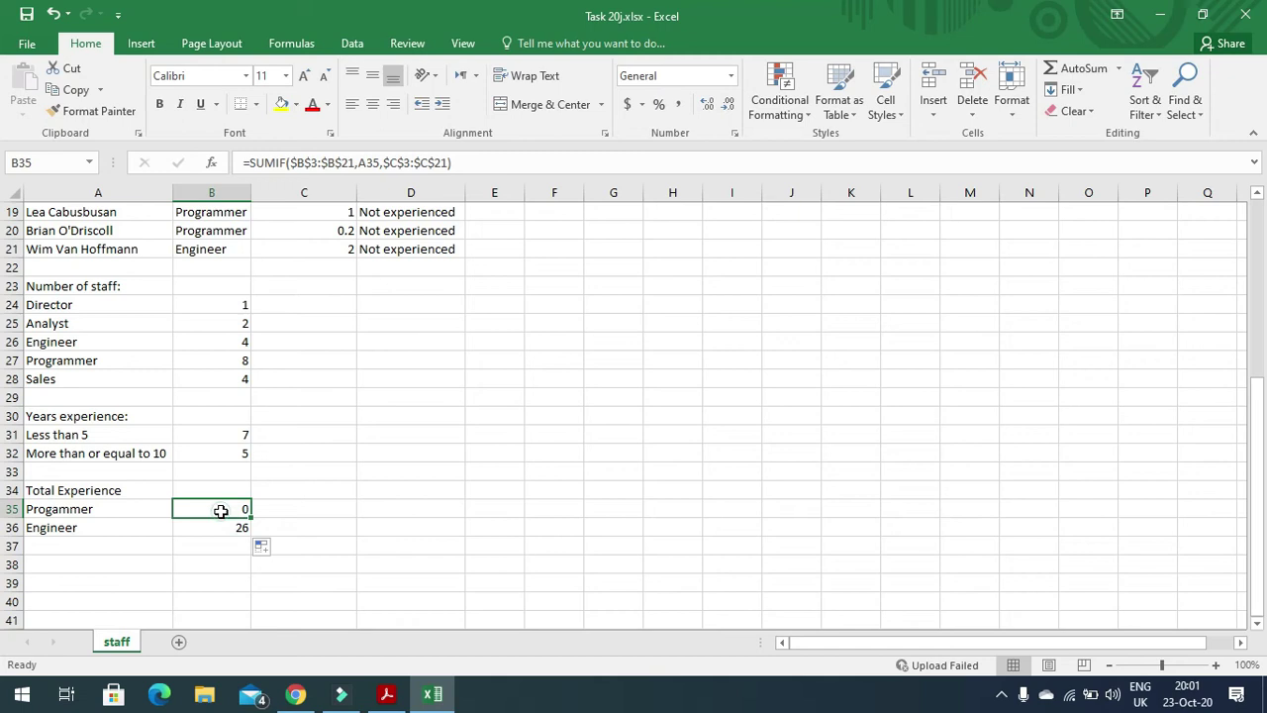
double_click(221, 510)
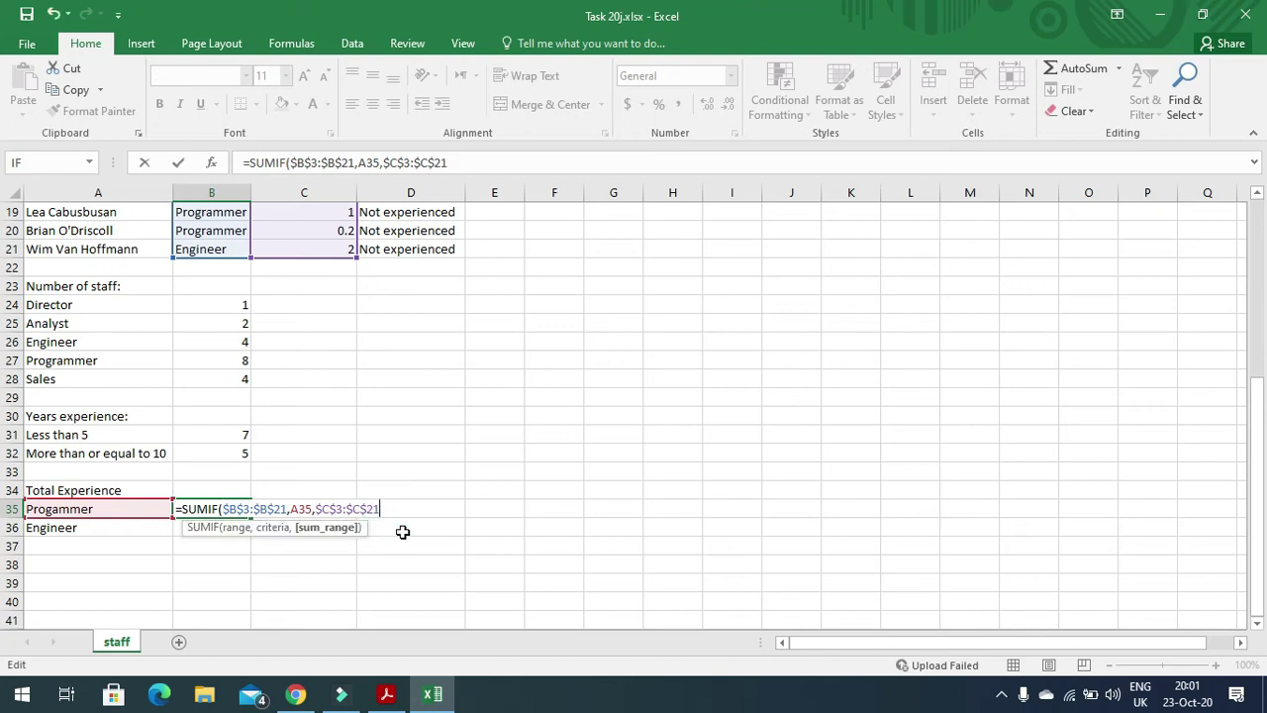
key("BackSpace")
key("BackSpace")
key("BackSpace")
key("BackSpace")
key("BackSpace")
key("BackSpace")
key("BackSpace")
key("BackSpace")
key("BackSpace")
key("BackSpace")
key("BackSpace")
key("BackSpace")
key("BackSpace")
key("BackSpace")
key("BackSpace")
key("BackSpace")
key("BackSpace")
key("BackSpace")
key("BackSpace")
key("BackSpace")
key("BackSpace")
key("BackSpace")
key("BackSpace")
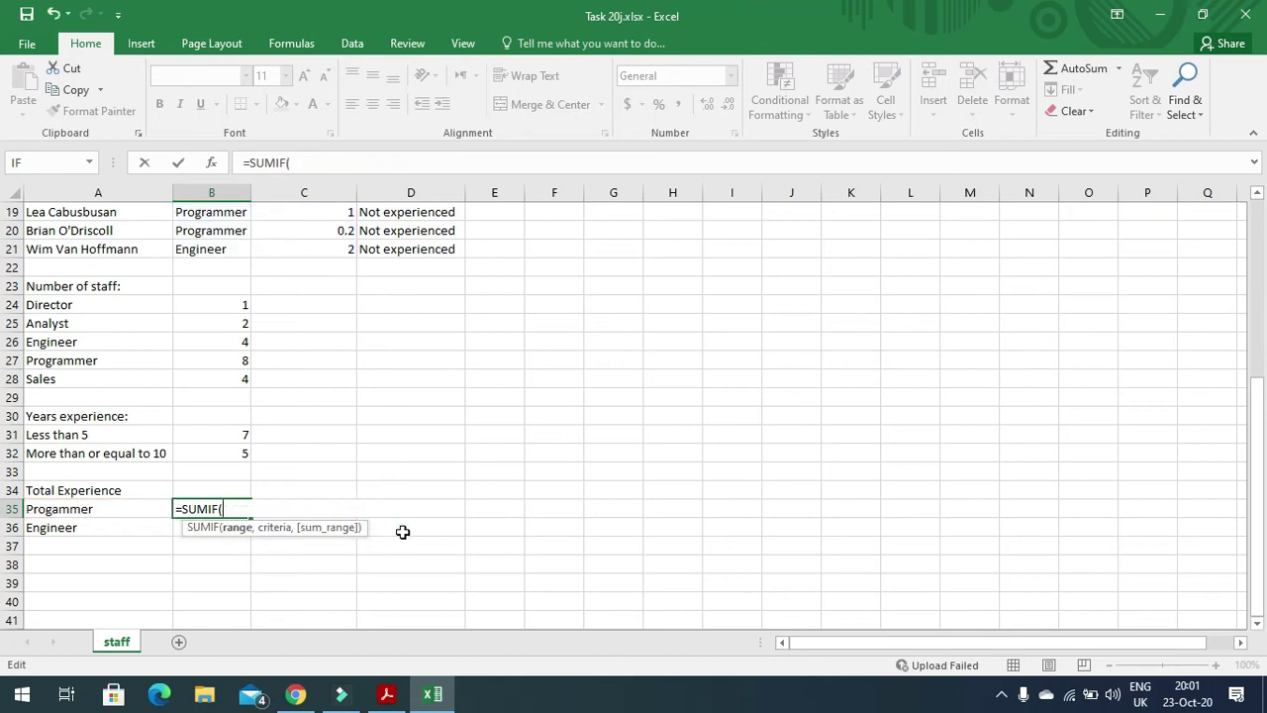
scroll(403, 532, "up", 6)
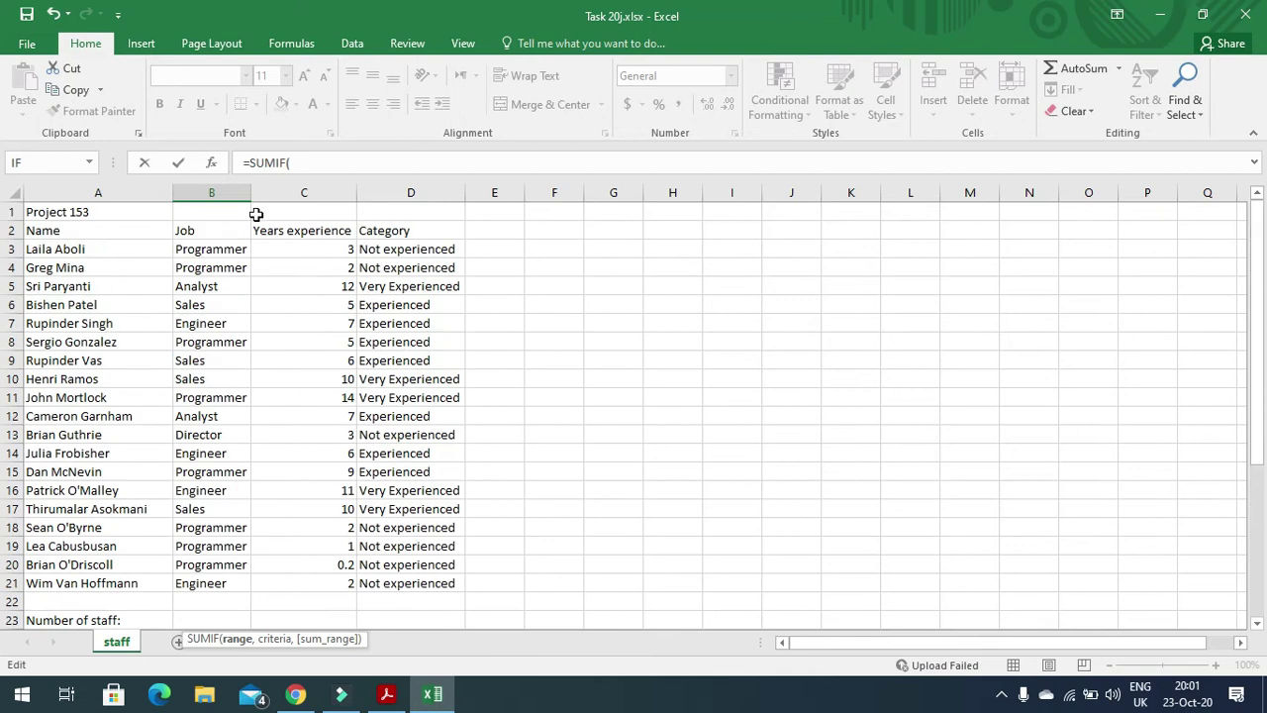
Complete the B35 formula as =SUMIF(B3:B21,A35,C3:C21), using the Job column, the A35 label and the Years experience column
left_click_drag(225, 251, 220, 590)
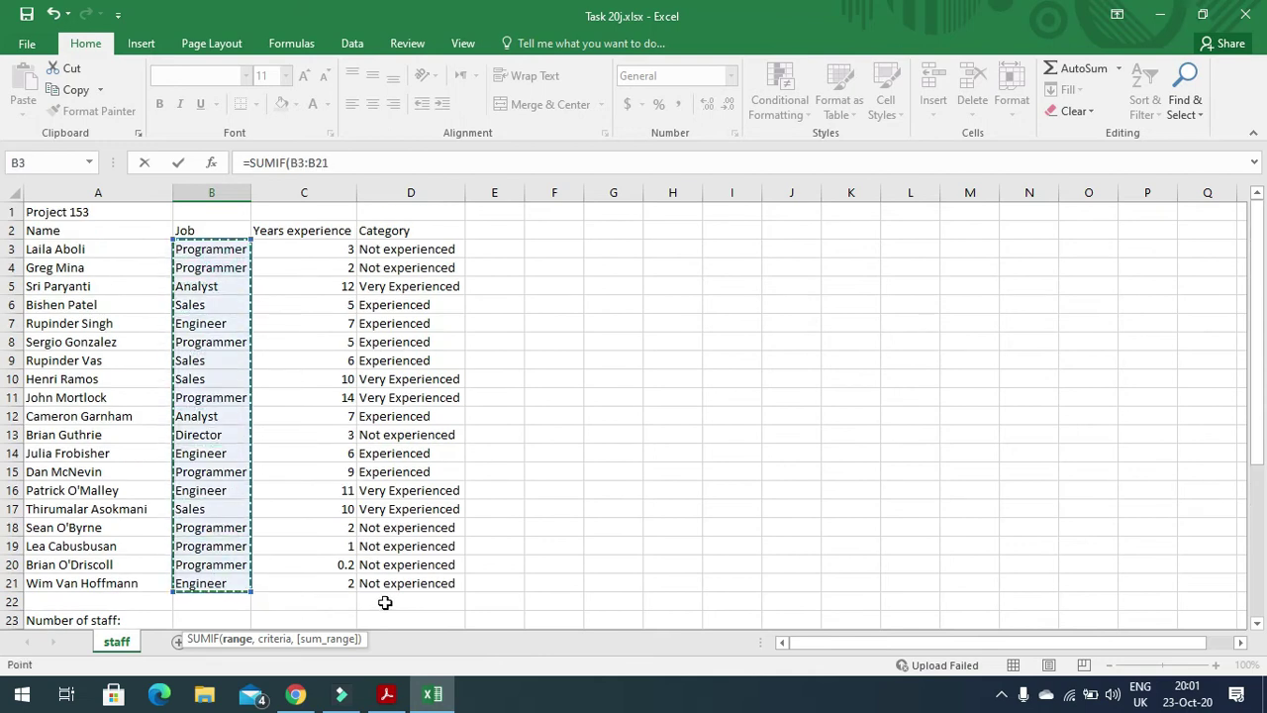
type(",")
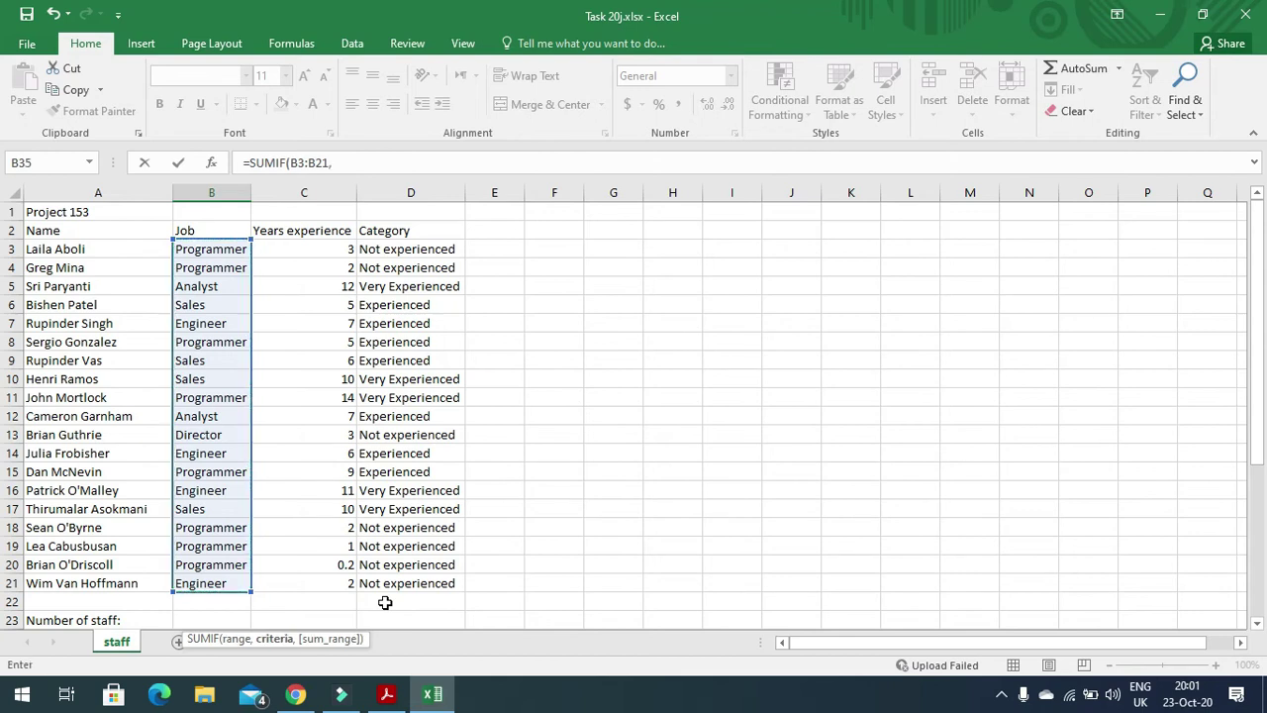
scroll(356, 598, "down", 3)
scroll(99, 601, "down", 2)
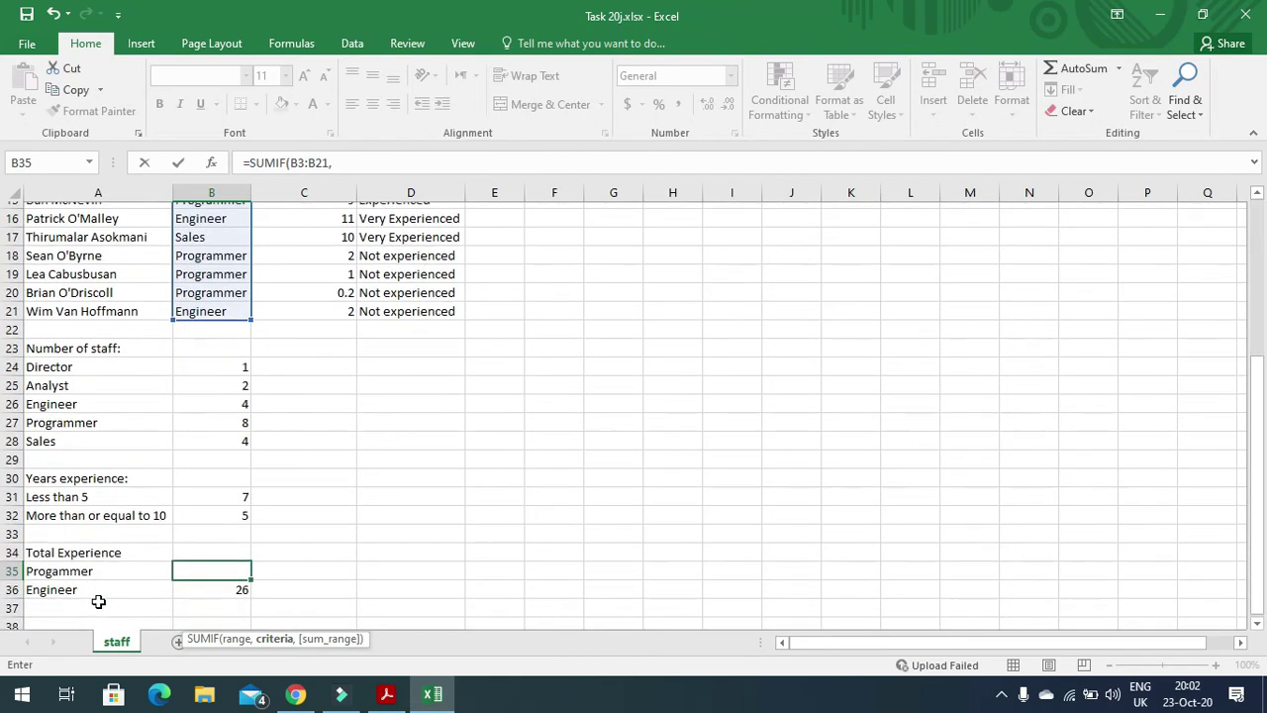
left_click(91, 565)
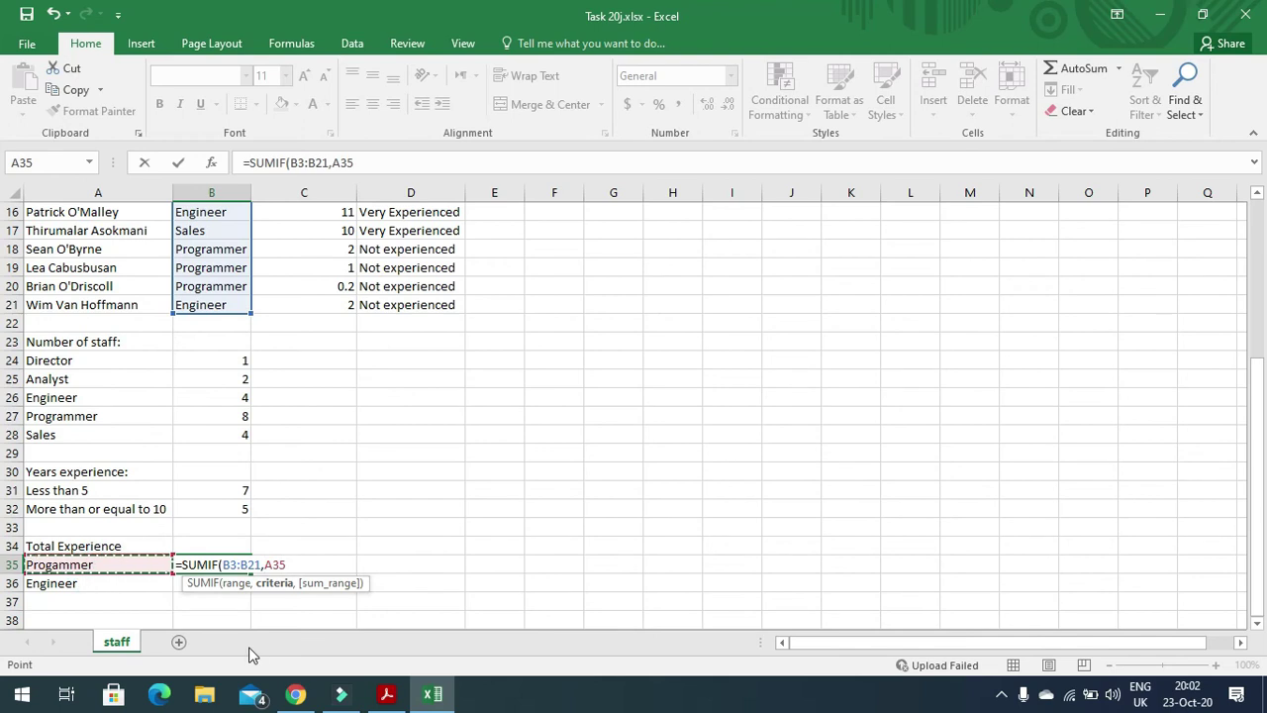
type(",")
scroll(377, 611, "up", 5)
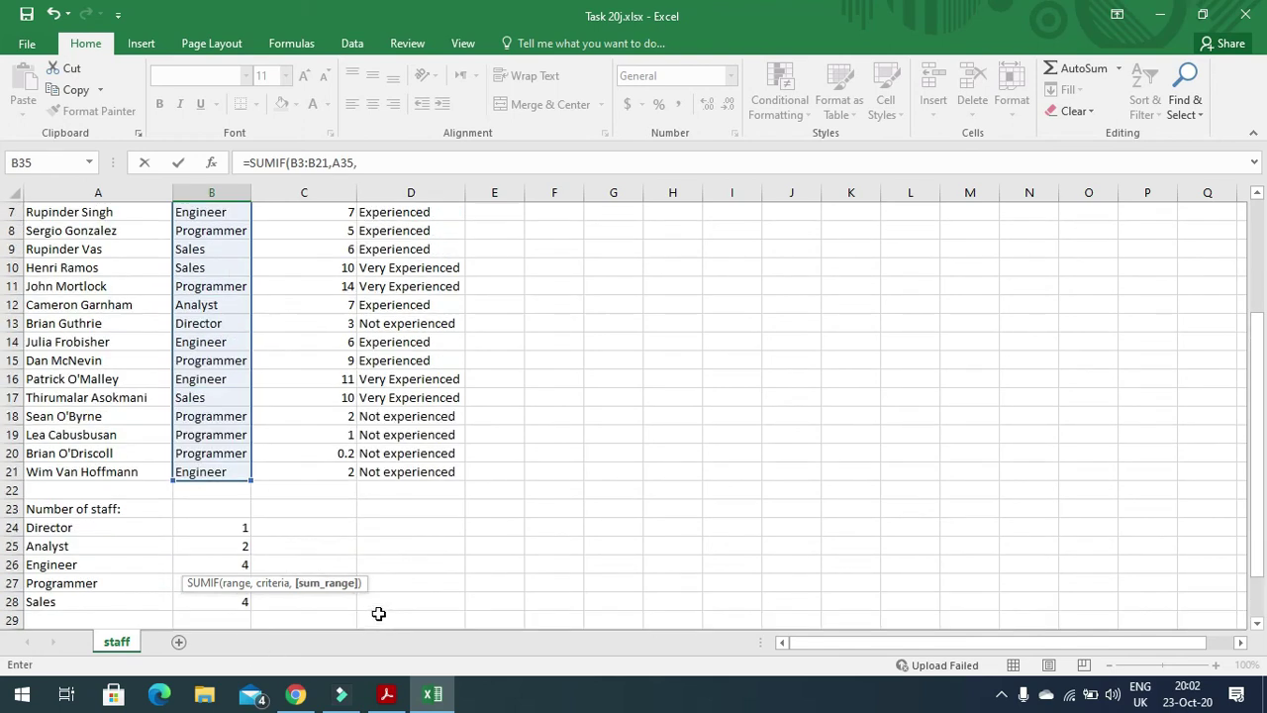
left_click_drag(328, 249, 334, 587)
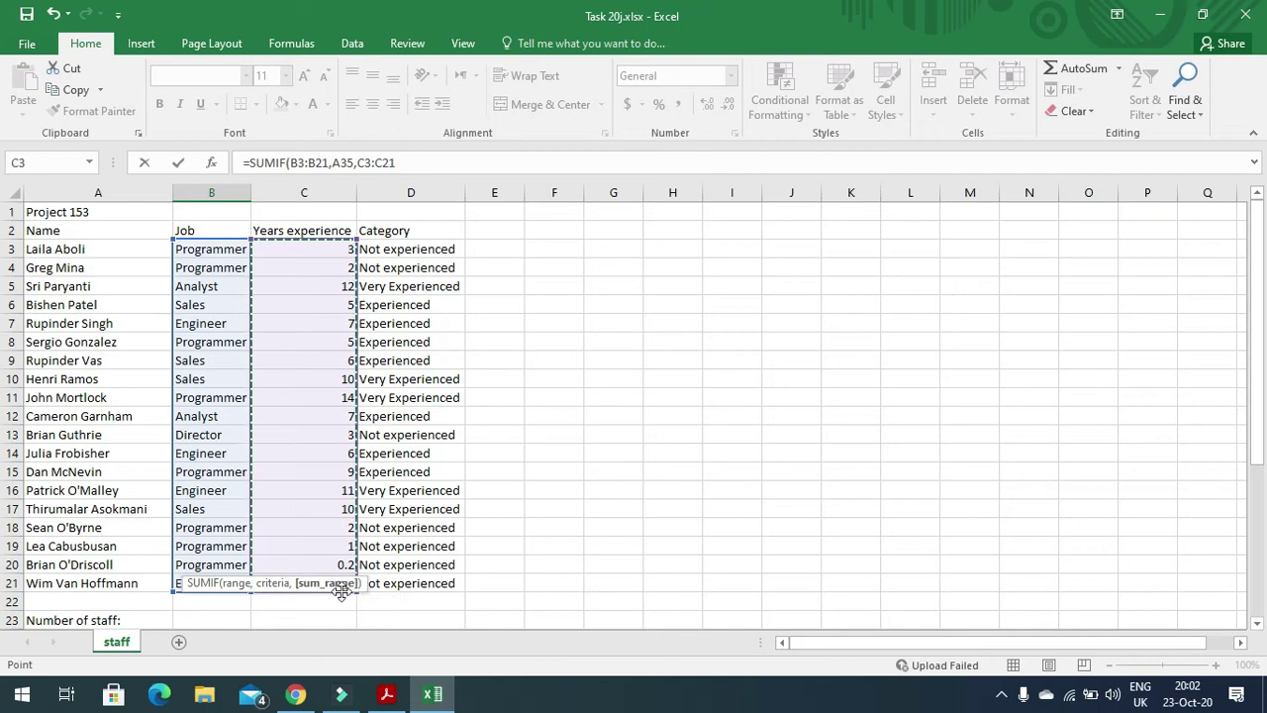
type(")")
key("Return")
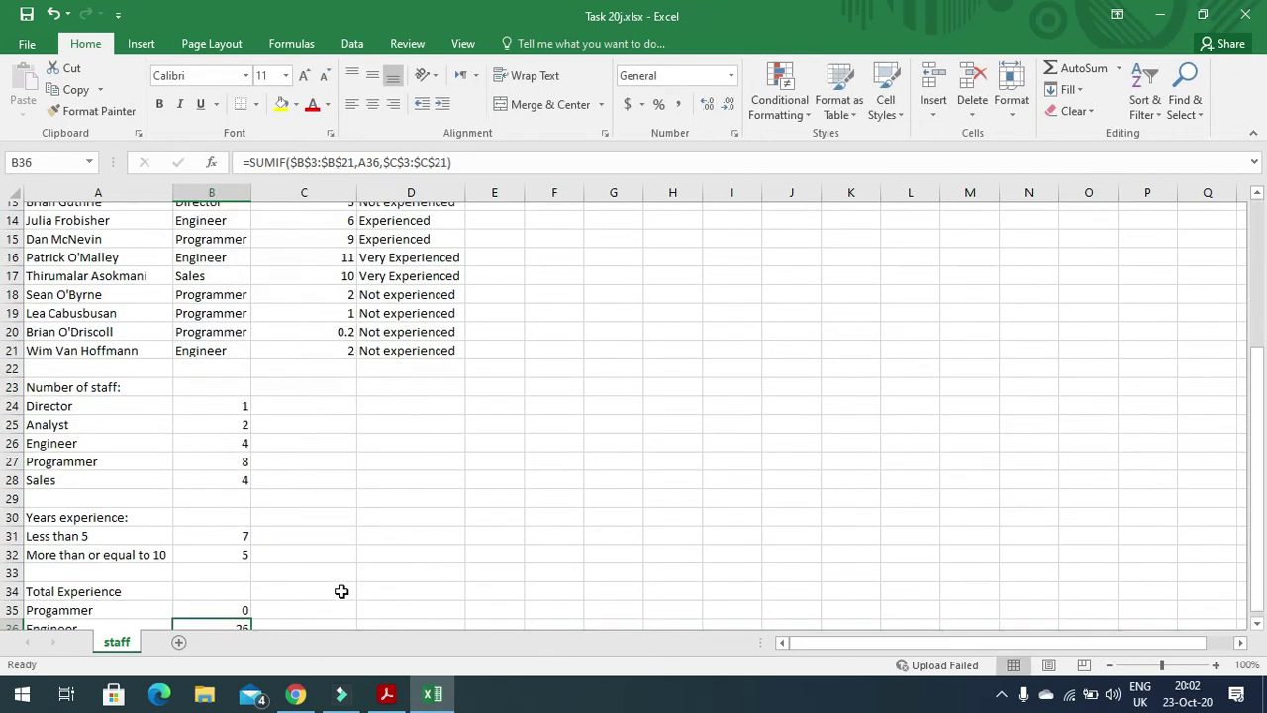
Correct the spelling of the label in cell A35 to Programmer so that it matches the Job entries
left_click(225, 604)
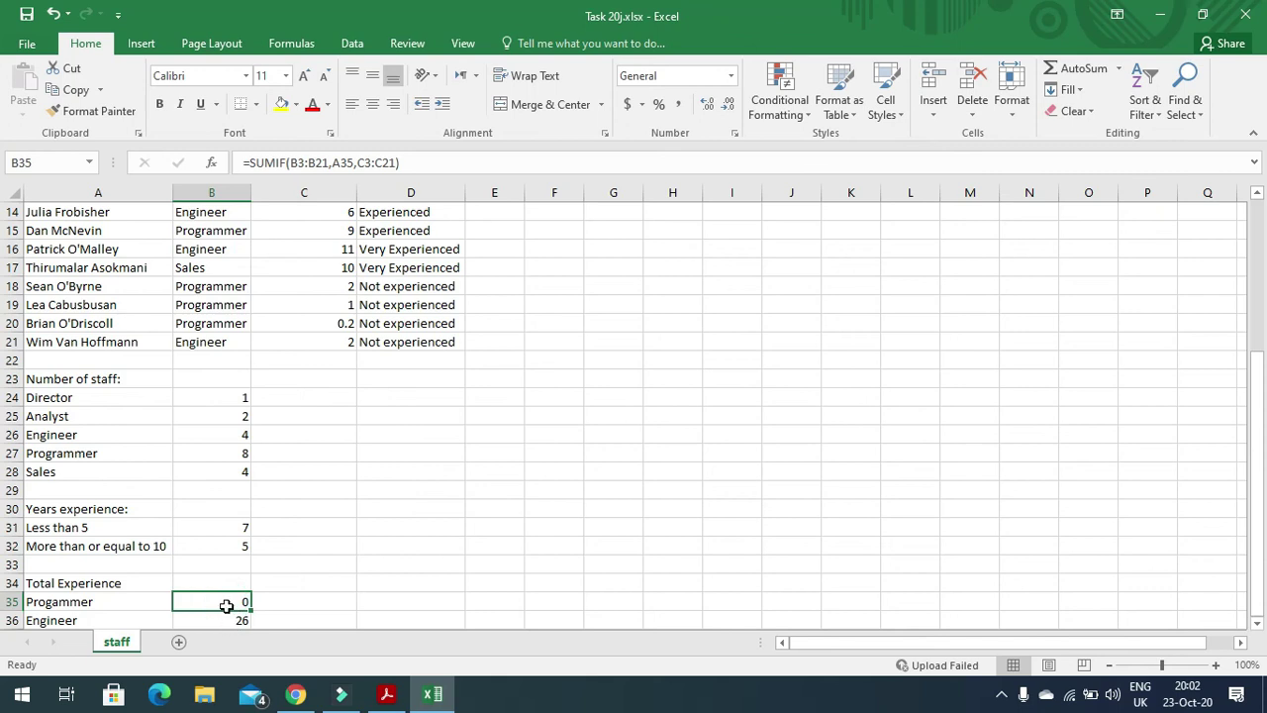
left_click(60, 618)
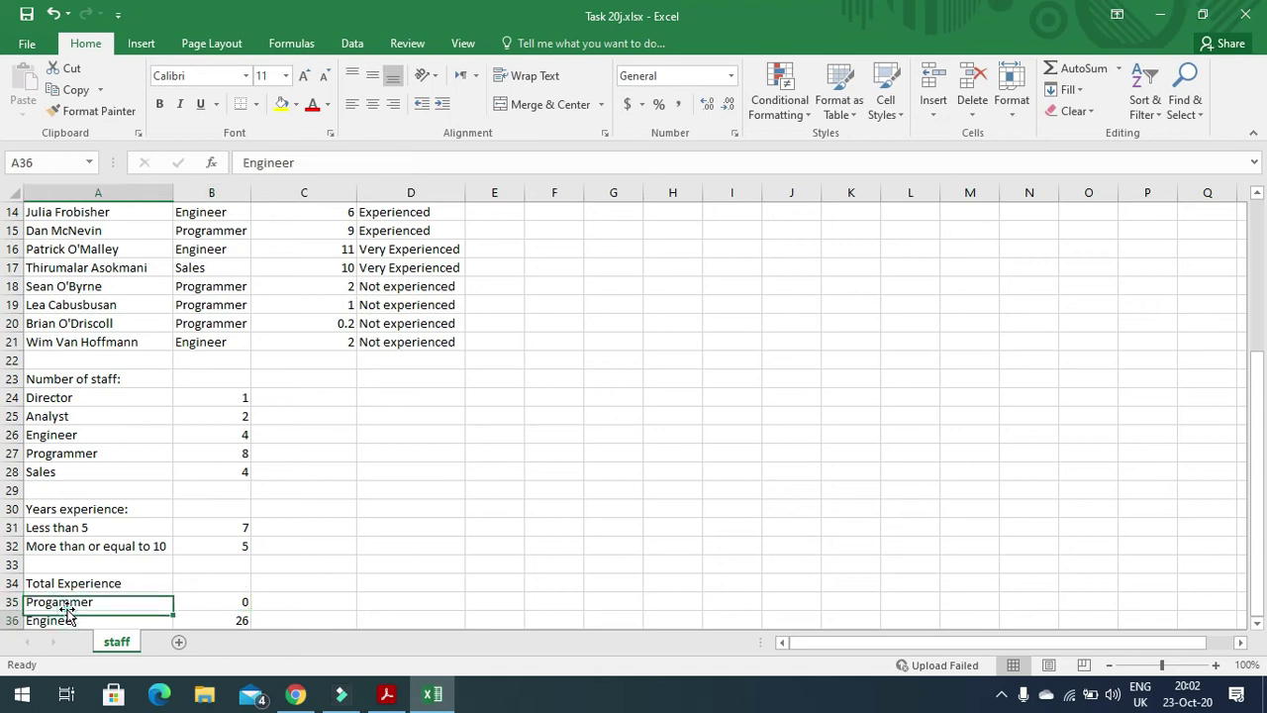
double_click(56, 602)
key("BackSpace")
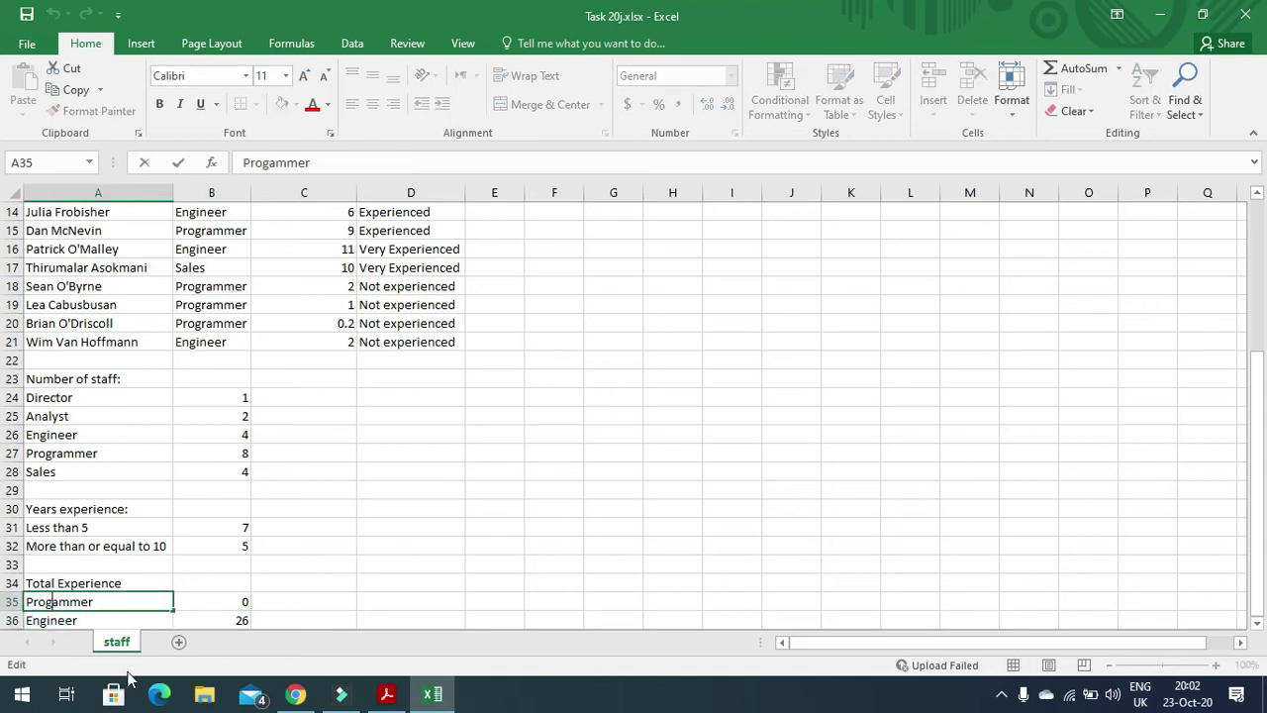
type("r")
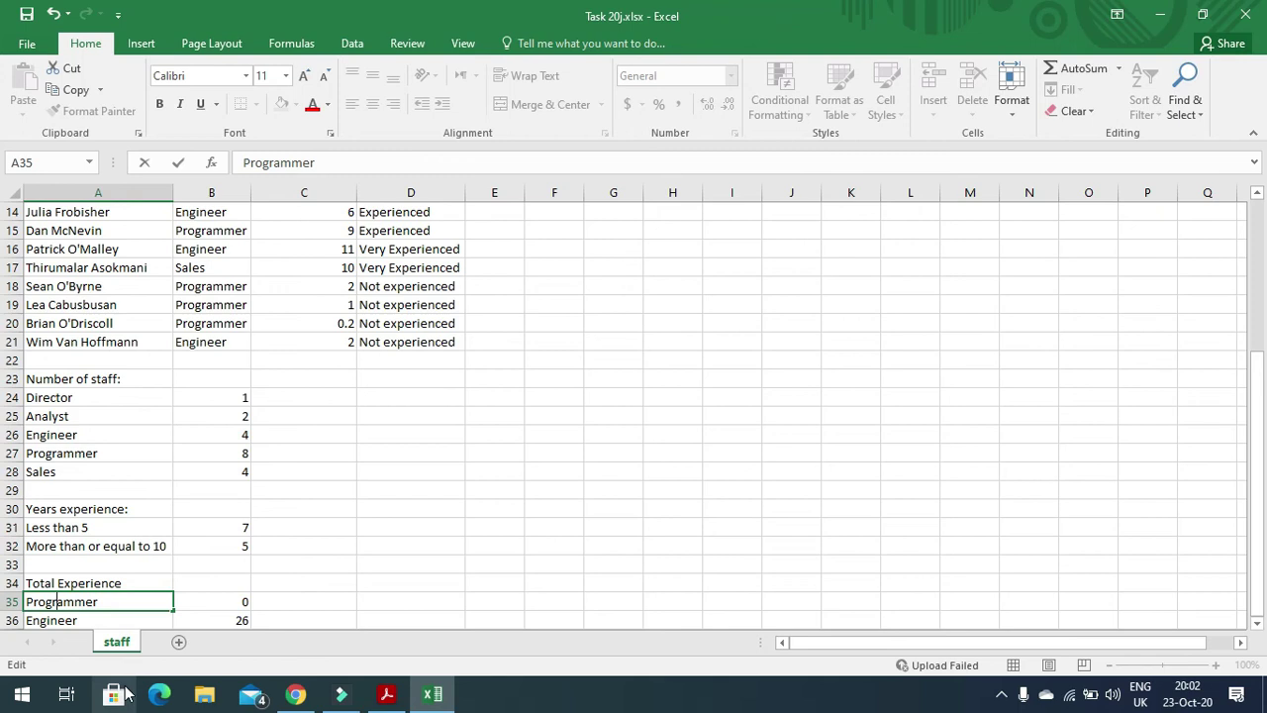
left_click(210, 602)
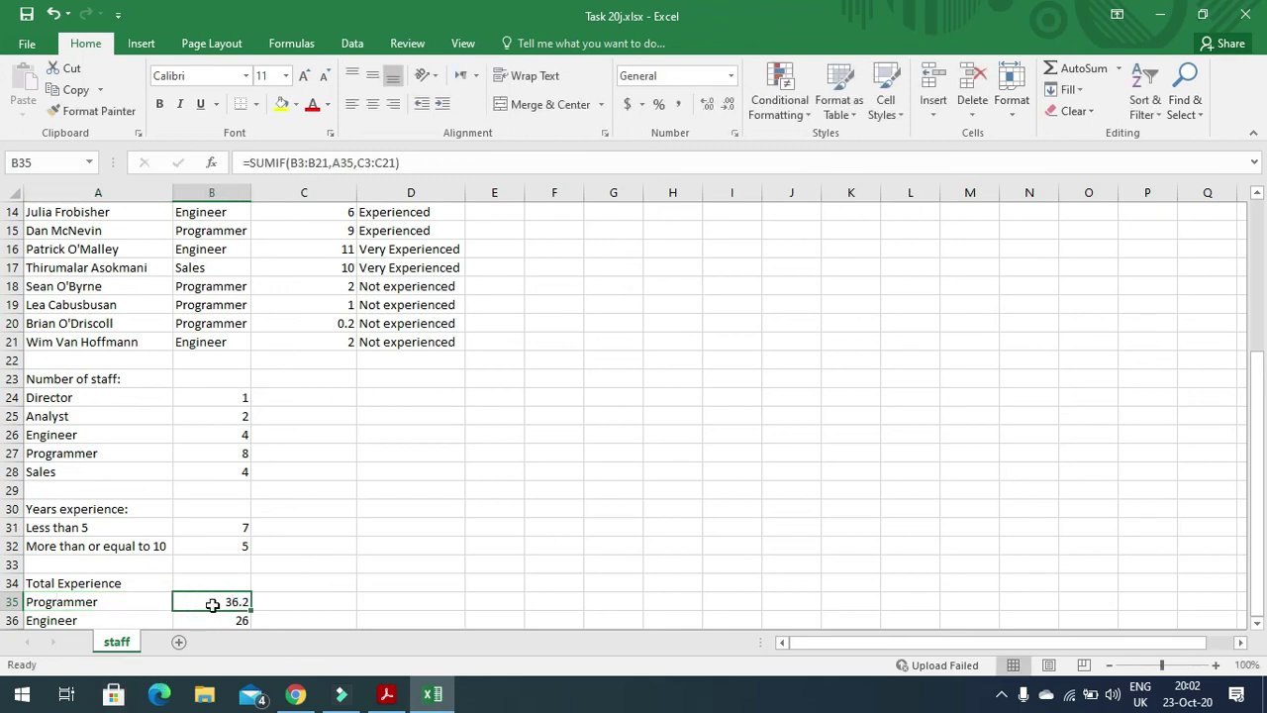
double_click(212, 604)
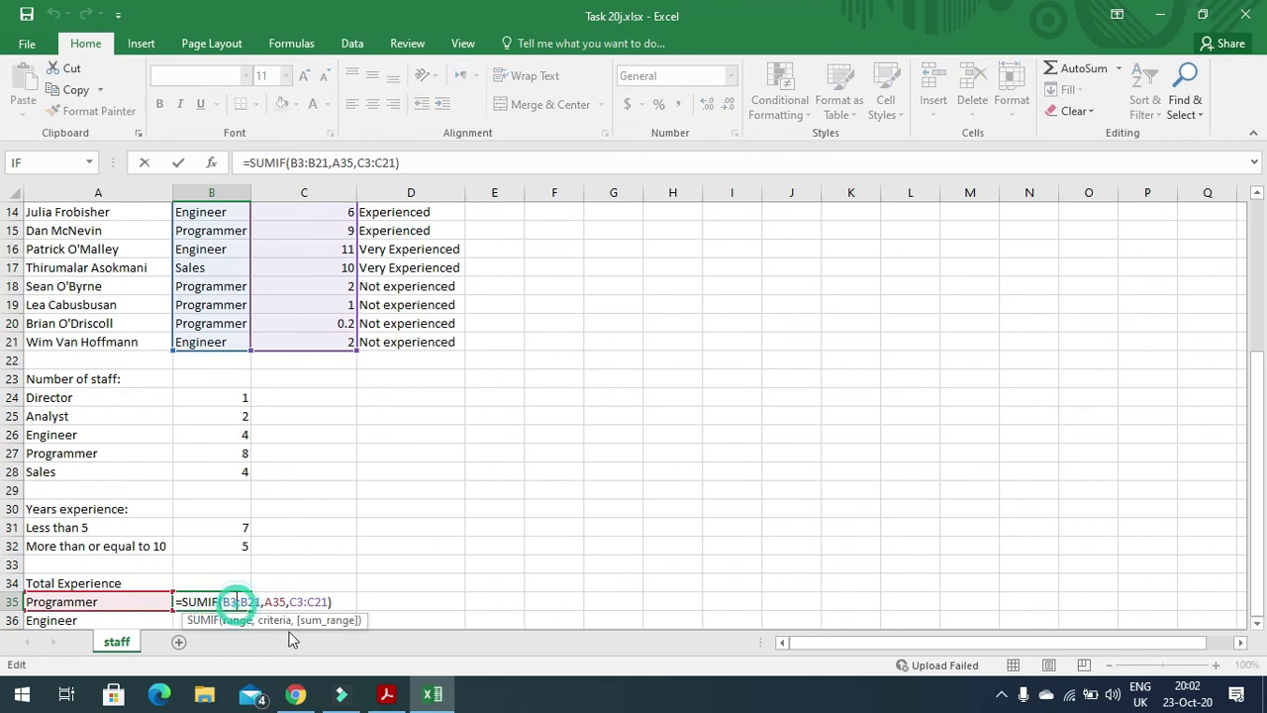
left_click_drag(260, 602, 230, 601)
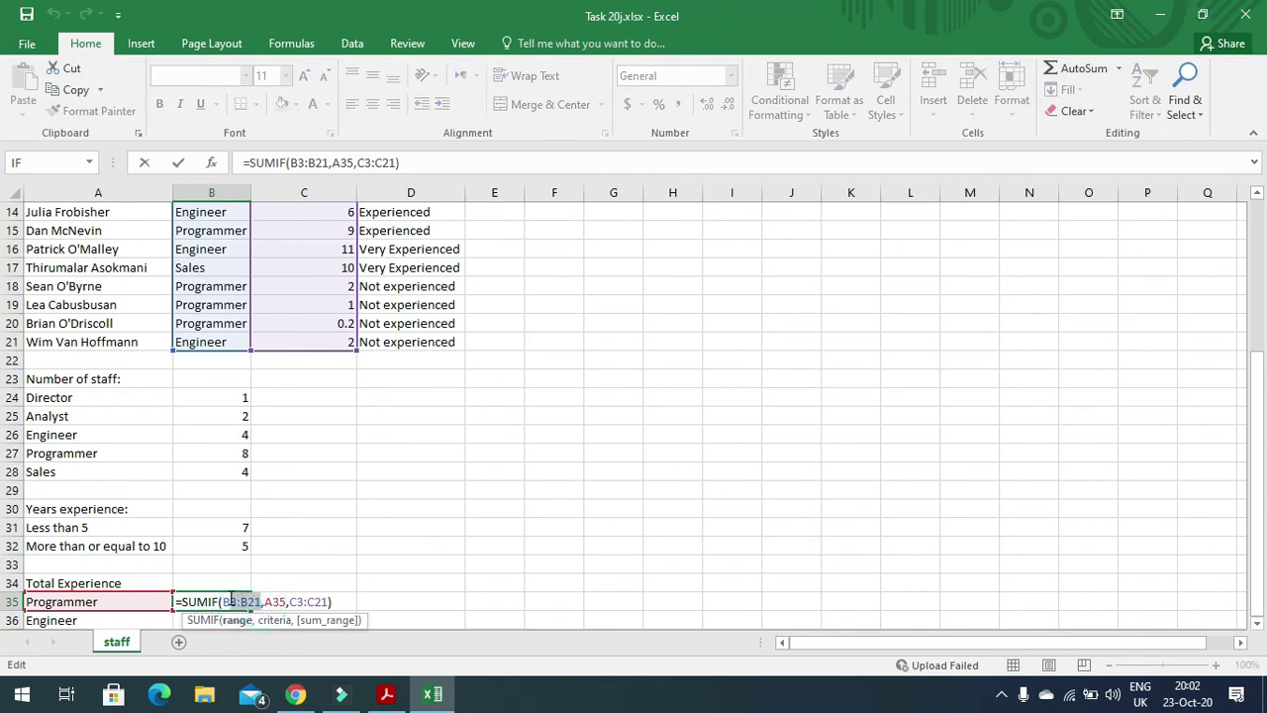
left_click(320, 562)
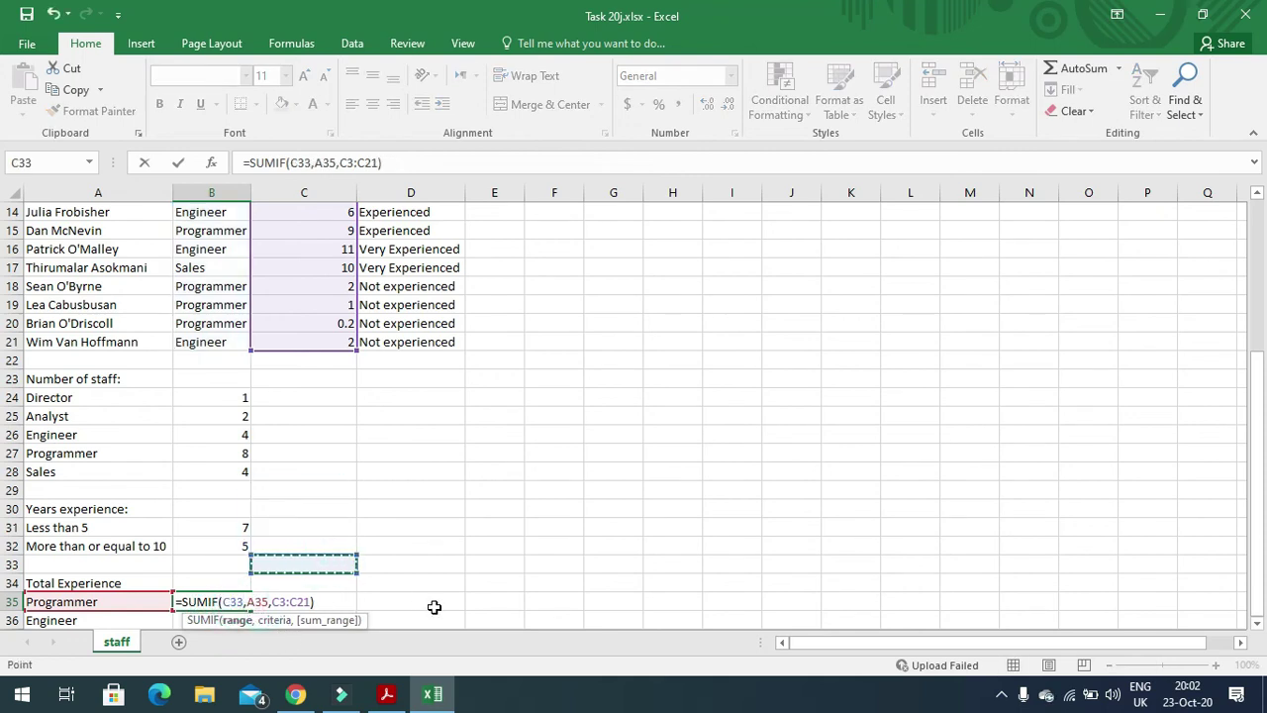
key("ctrl+z")
key("Escape")
left_click(334, 600)
left_click(235, 604)
left_click_drag(250, 611, 248, 623)
scroll(324, 612, "down", 3)
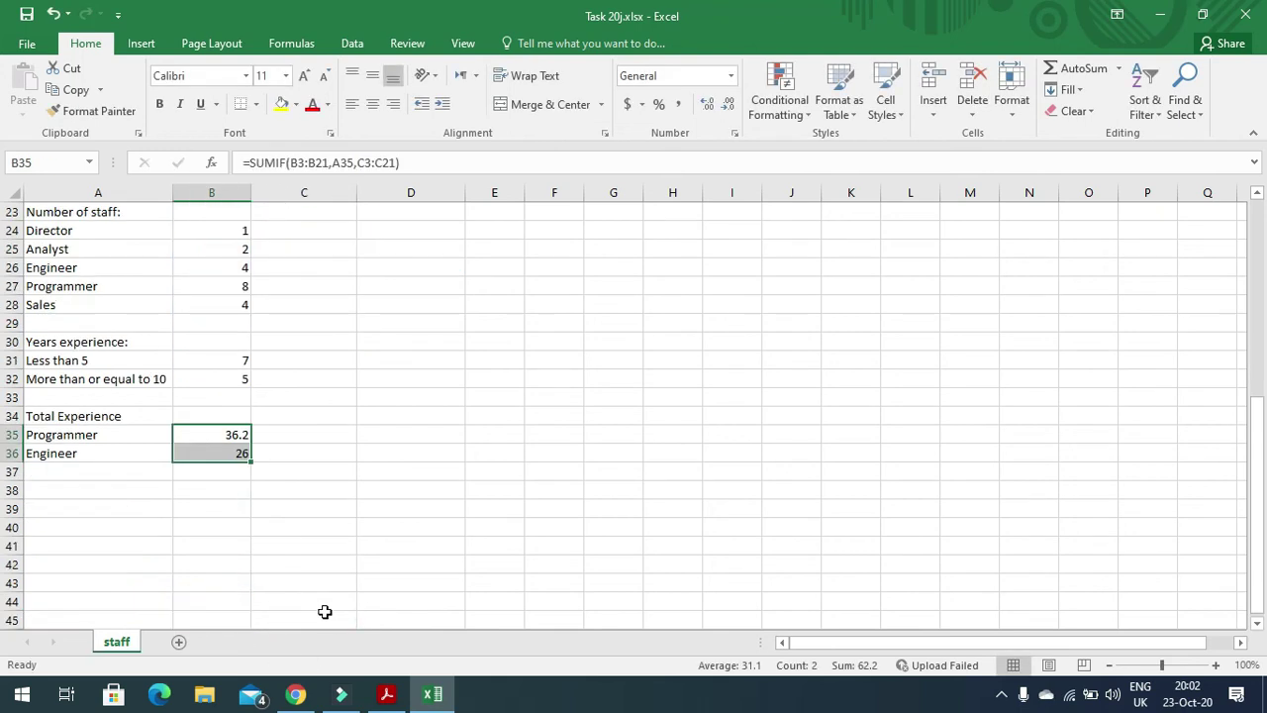
Make both ranges in the B35 formula absolute, giving =SUMIF($B$3:$B$21,A35,$C$3:$C$21), and fill it down to B36
left_click(227, 435)
double_click(227, 435)
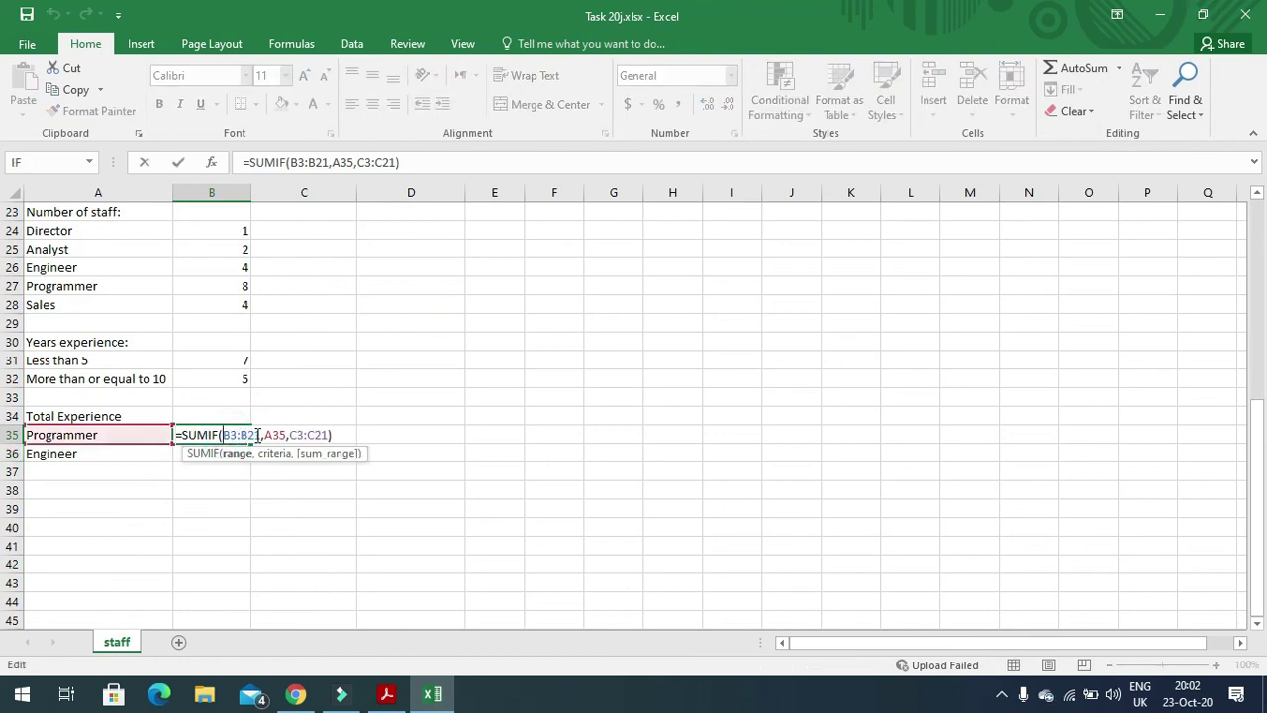
left_click_drag(250, 434, 222, 434)
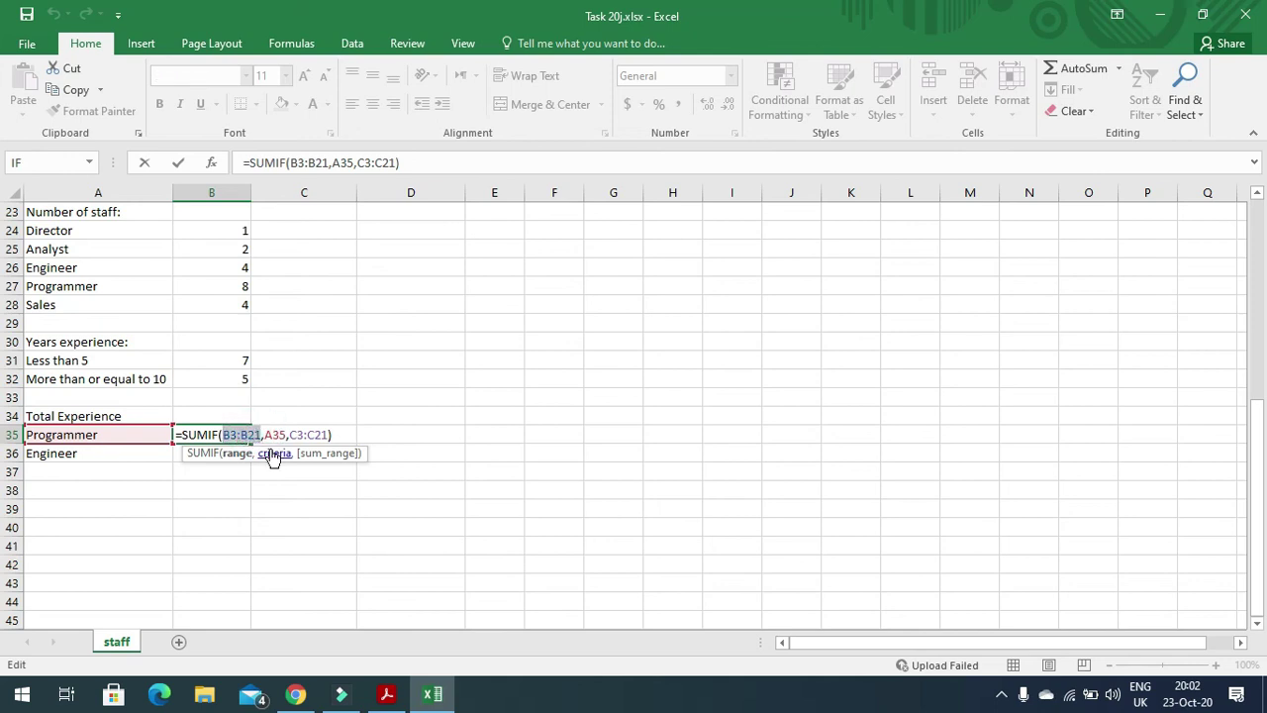
key("F4")
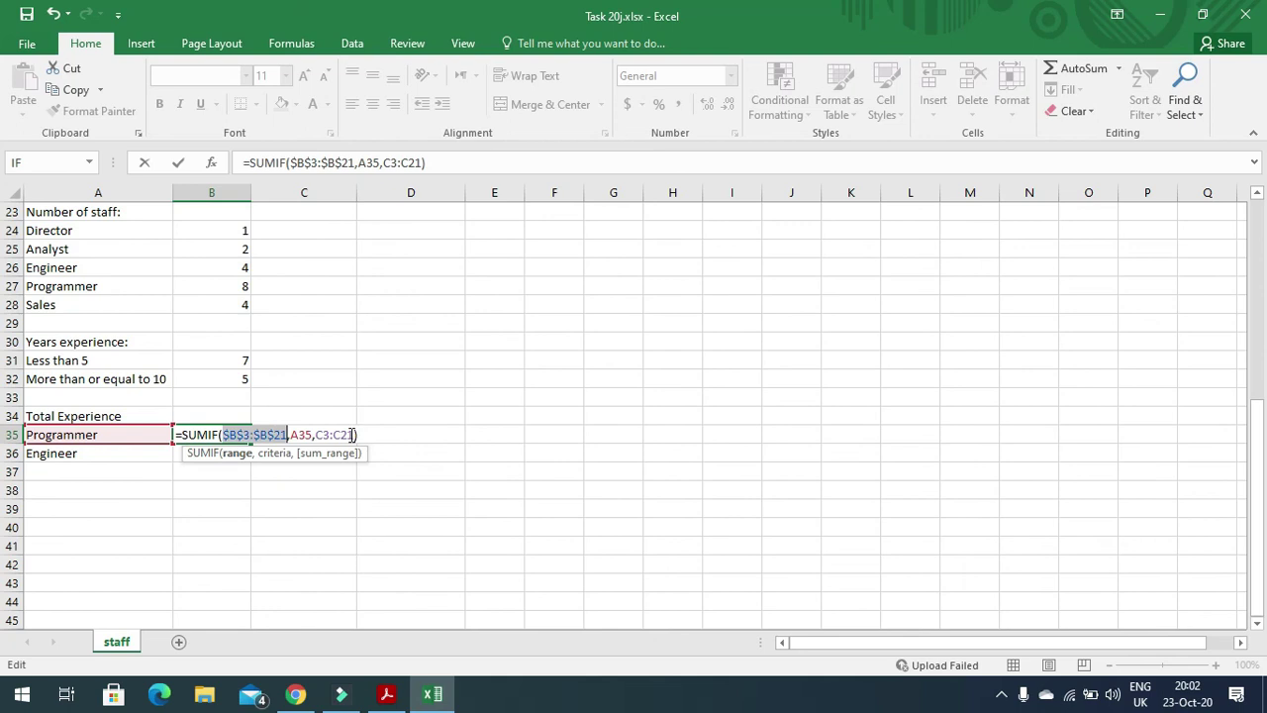
left_click_drag(356, 435, 303, 437)
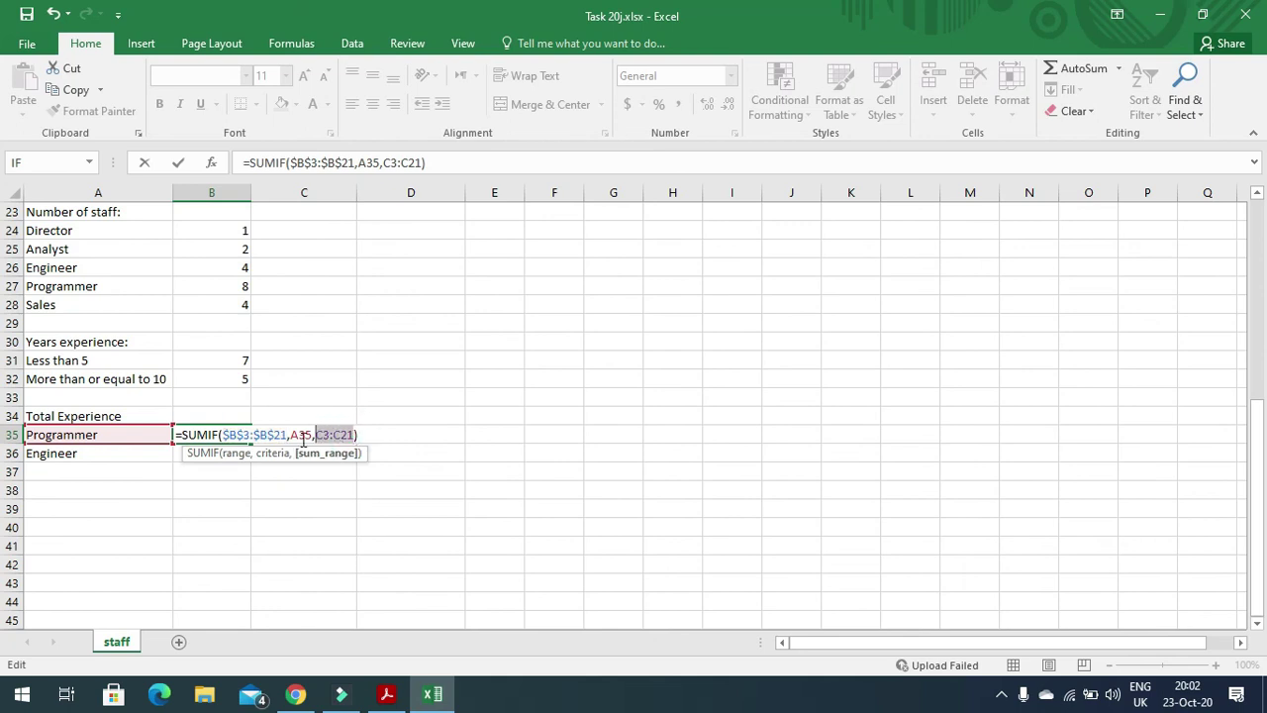
key("F4")
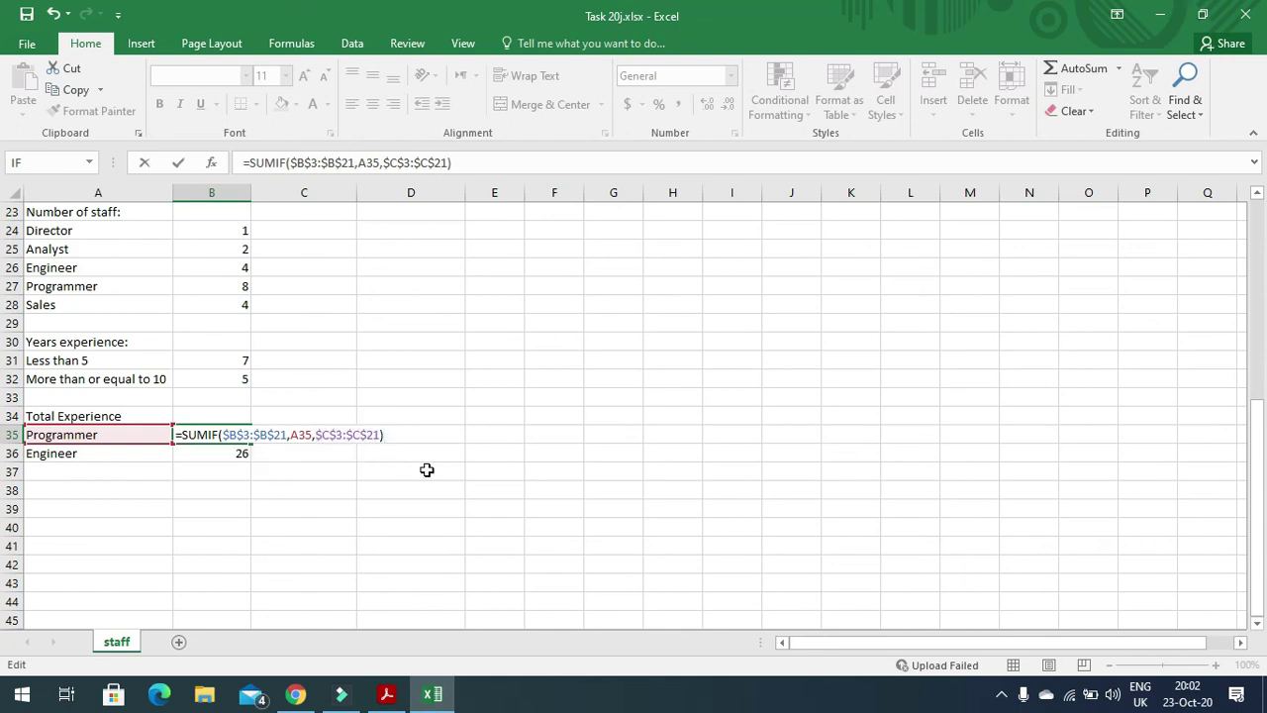
key("Return")
left_click(243, 436)
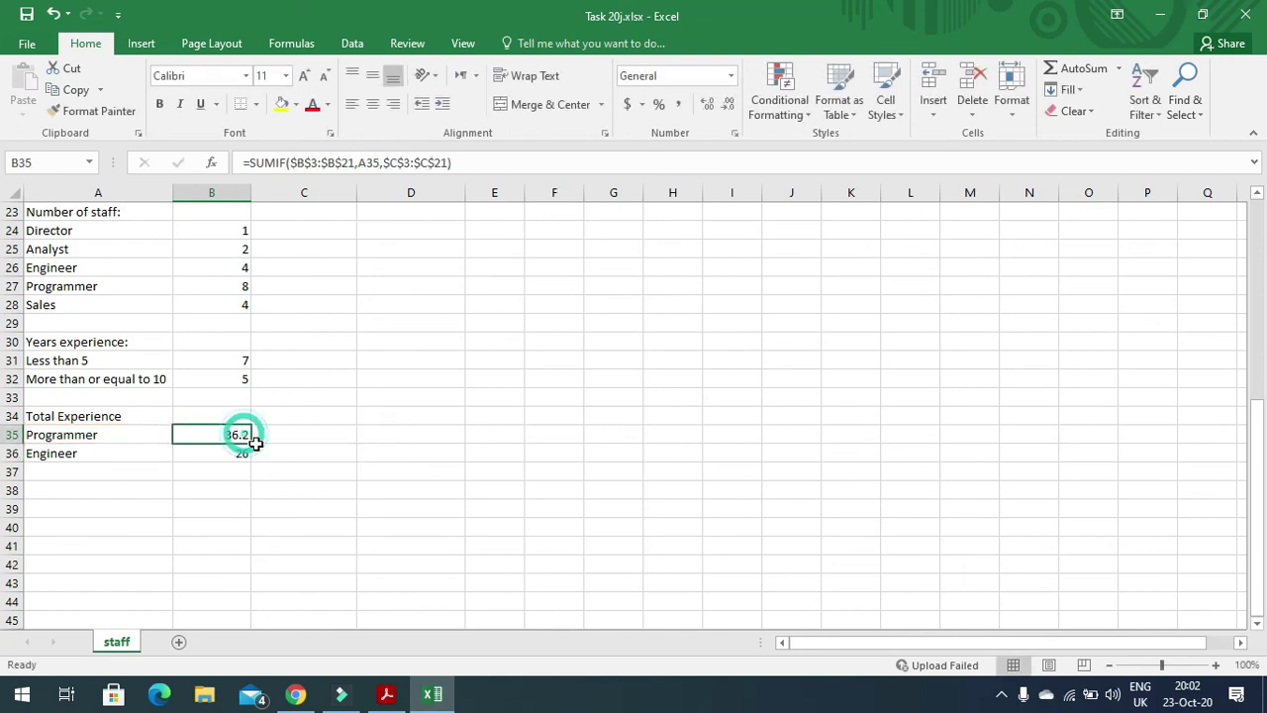
left_click_drag(250, 444, 251, 457)
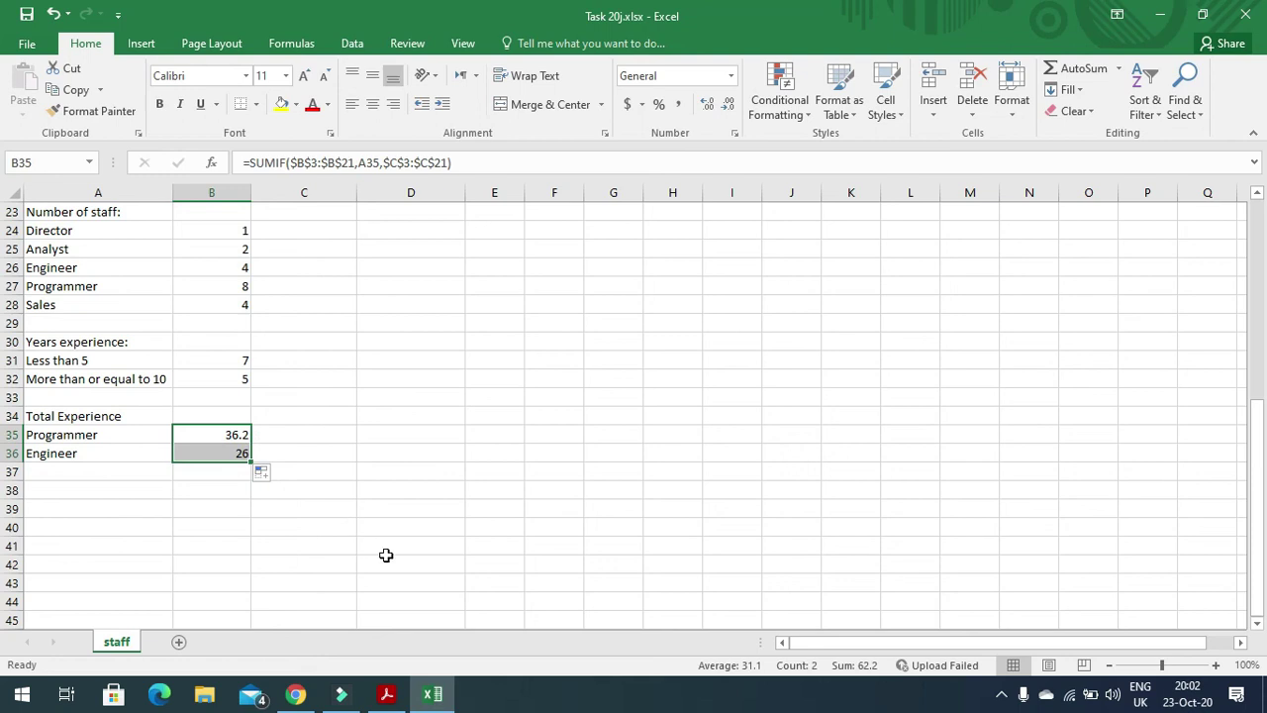
Switch to the textbook in Acrobat Reader and review the Task 20k instructions and its SUMIF explanation
left_click(388, 693)
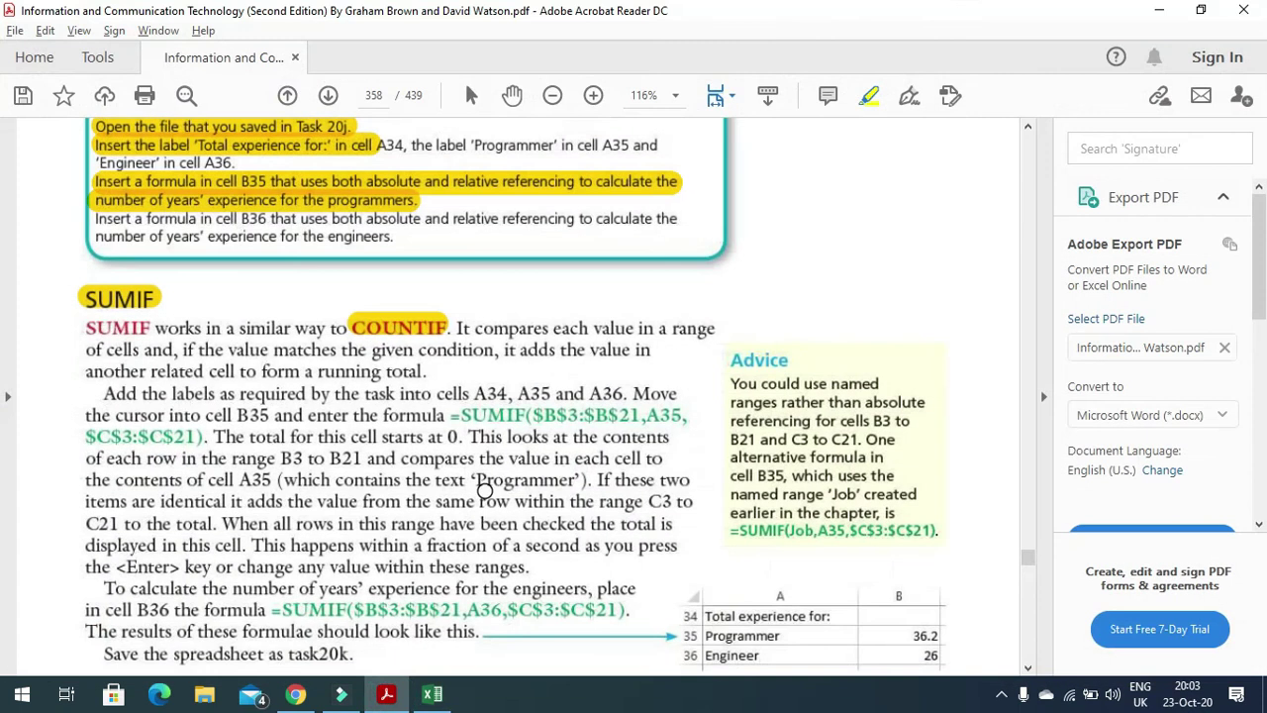
scroll(484, 489, "up", 1)
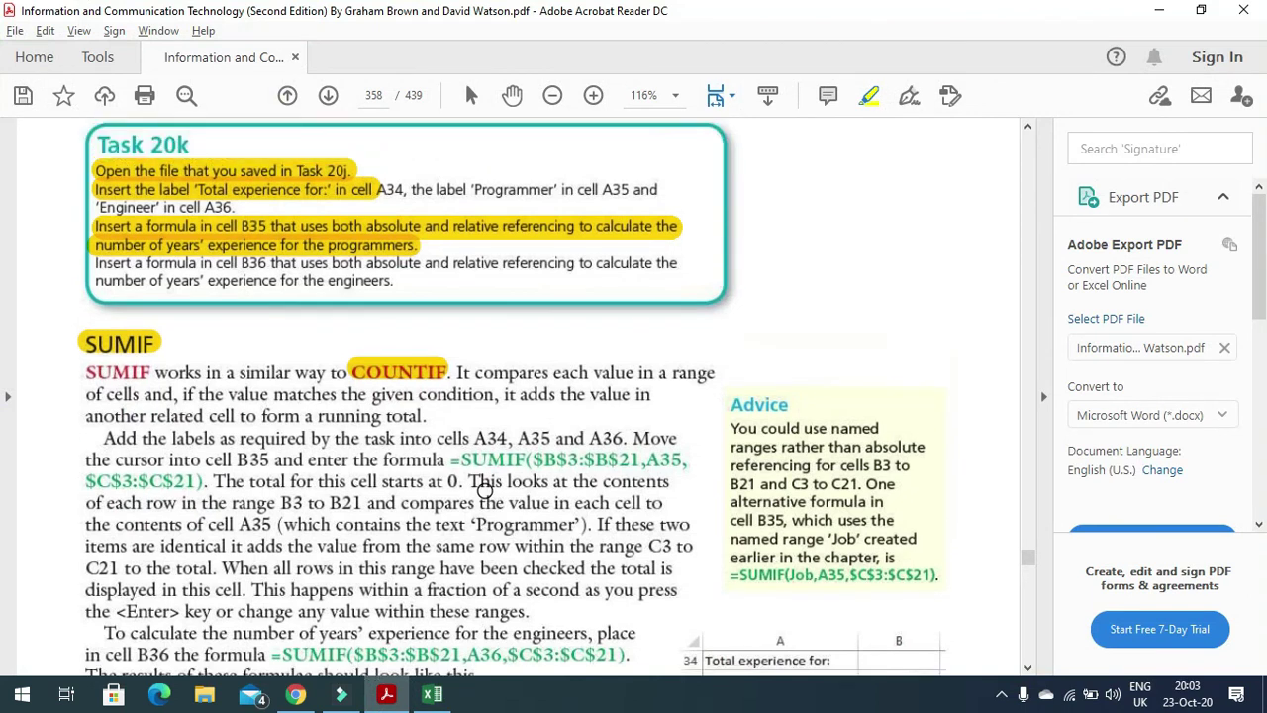